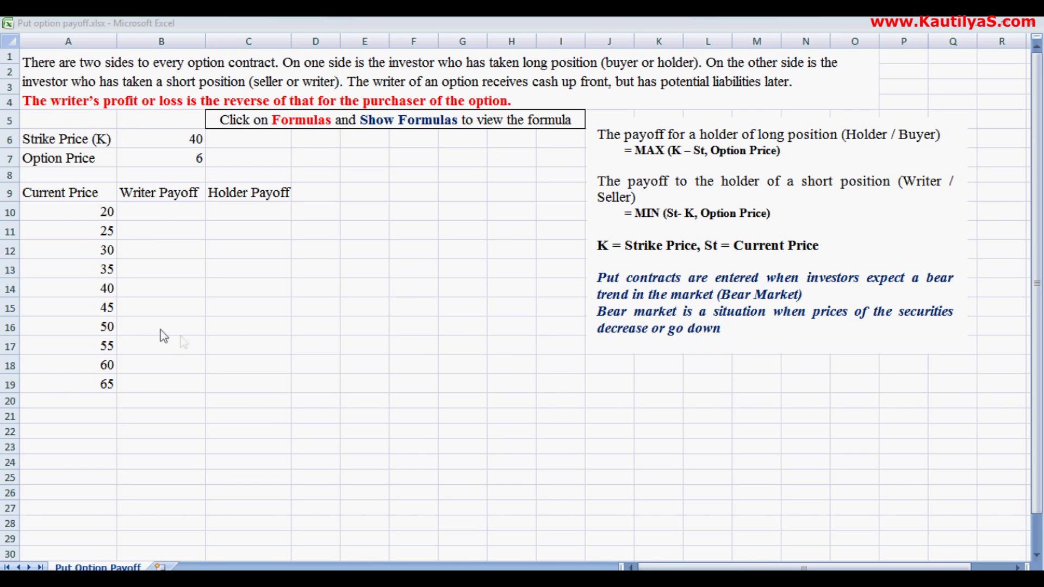
# Review the strike price 40 in B6, the option price 6 in B7, and current prices in A10–A16.
pyautogui.click(89, 325)
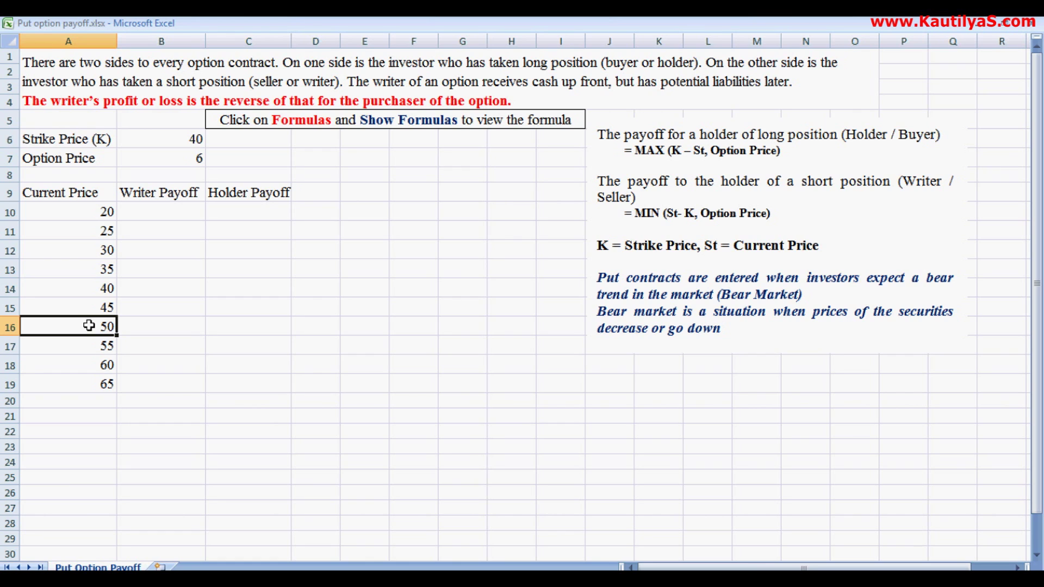
pyautogui.click(152, 141)
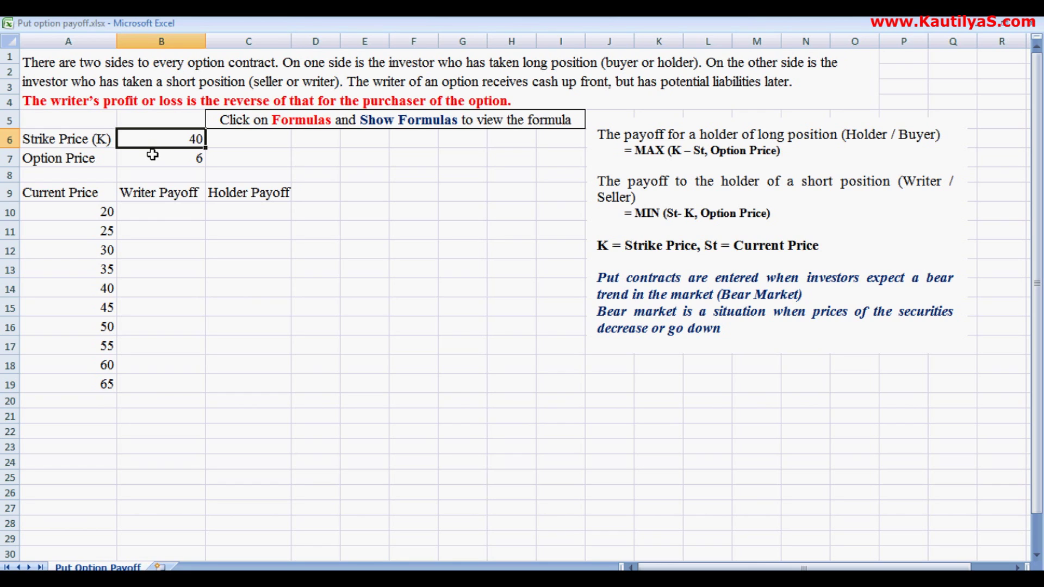
pyautogui.click(152, 155)
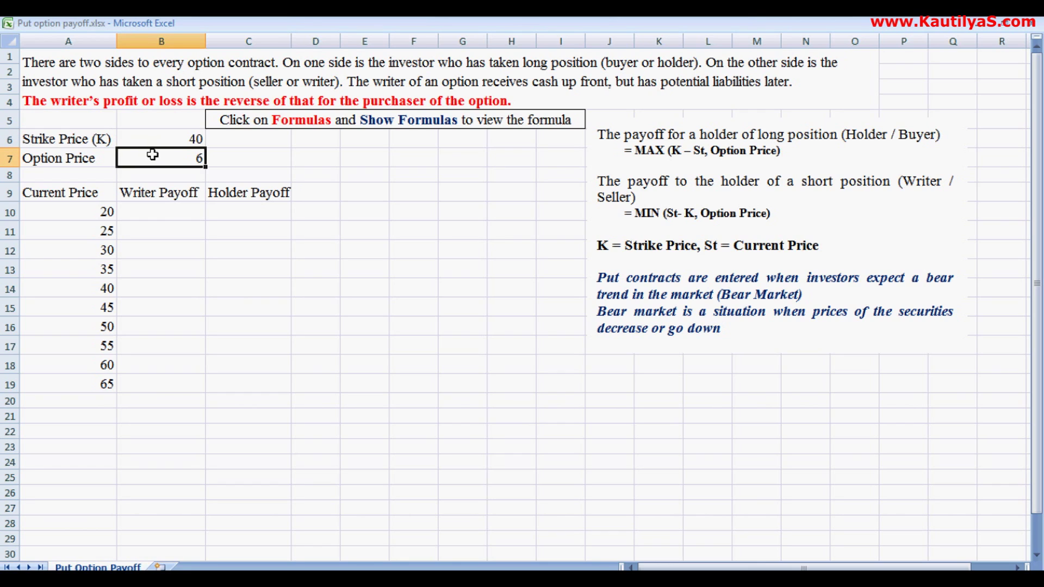
pyautogui.click(85, 211)
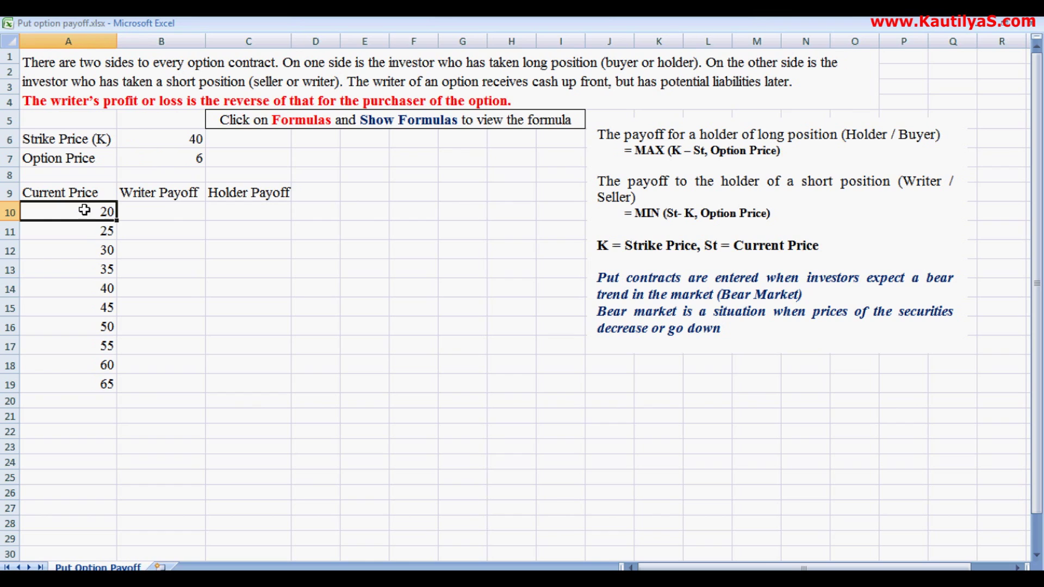
pyautogui.click(86, 289)
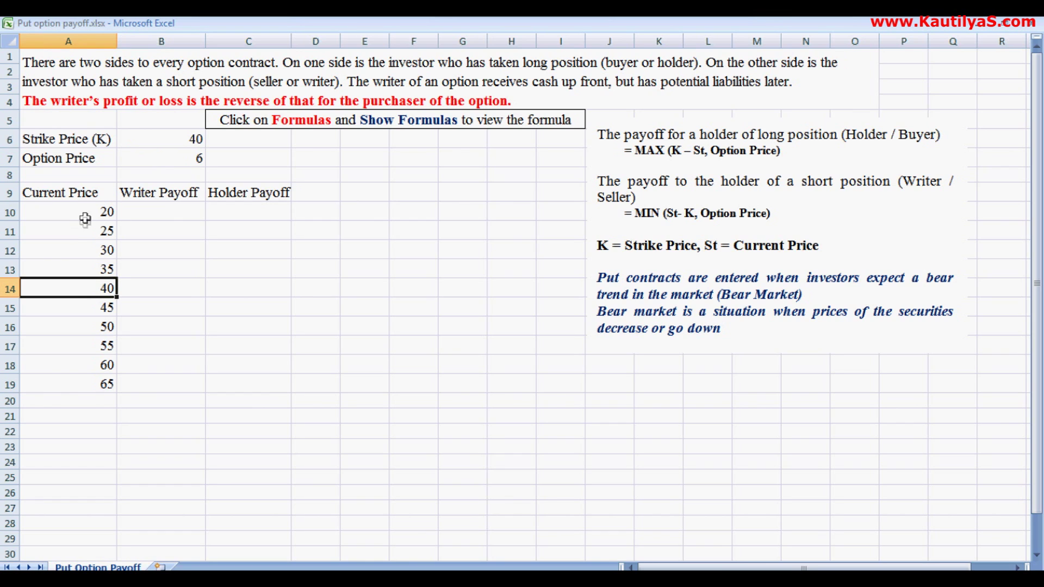
pyautogui.click(83, 216)
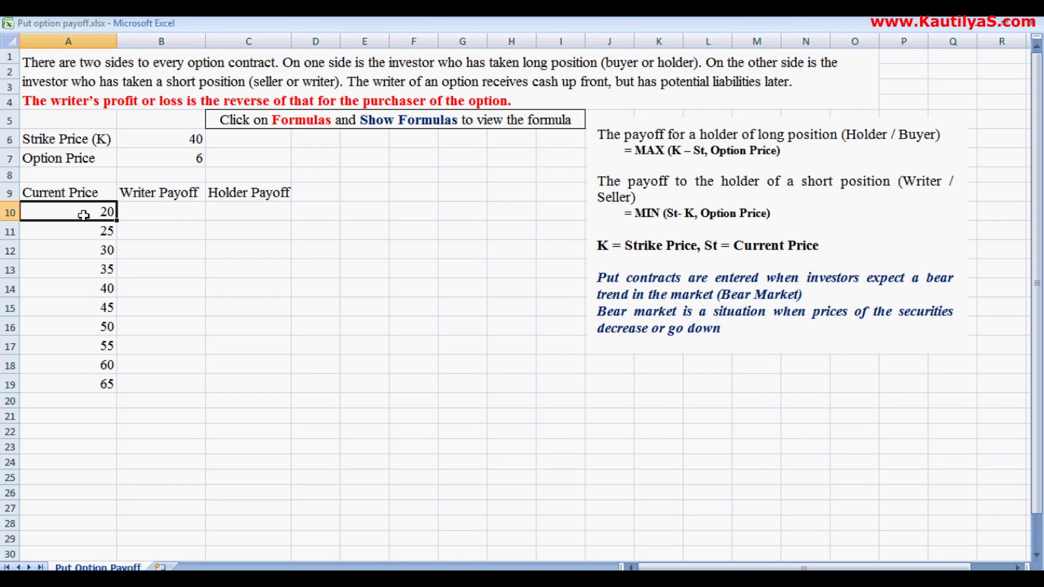
# Start the B10 formula with the condition =IF($B$6>A10,.
pyautogui.click(143, 213)
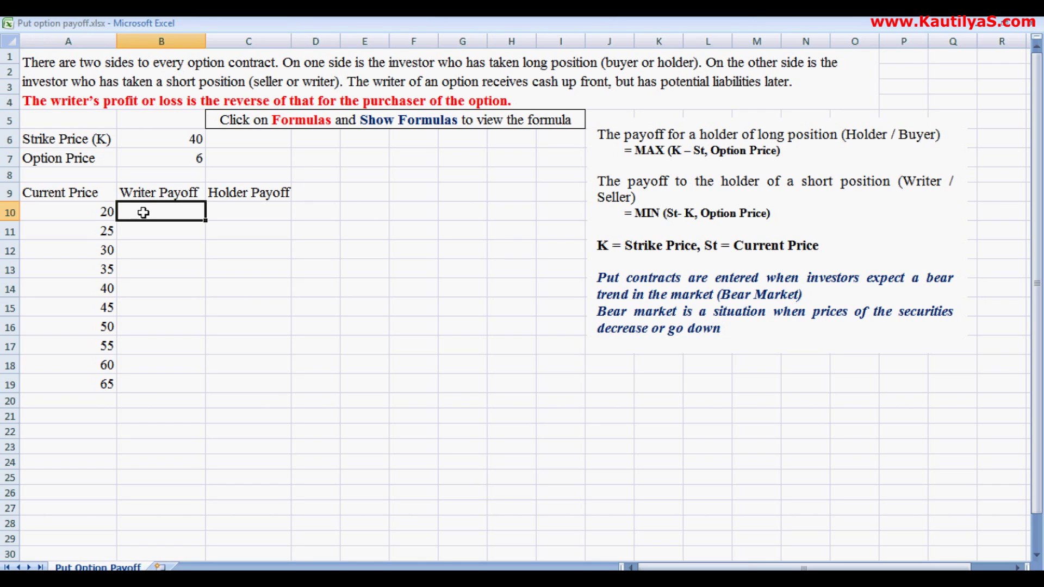
pyautogui.doubleClick(143, 212)
pyautogui.write('=if(')
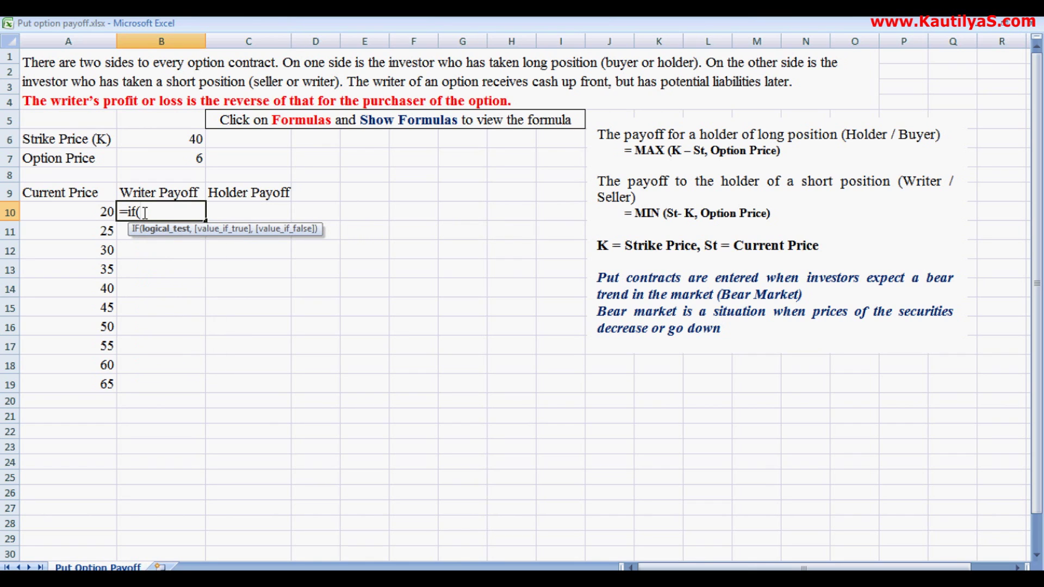
pyautogui.click(142, 142)
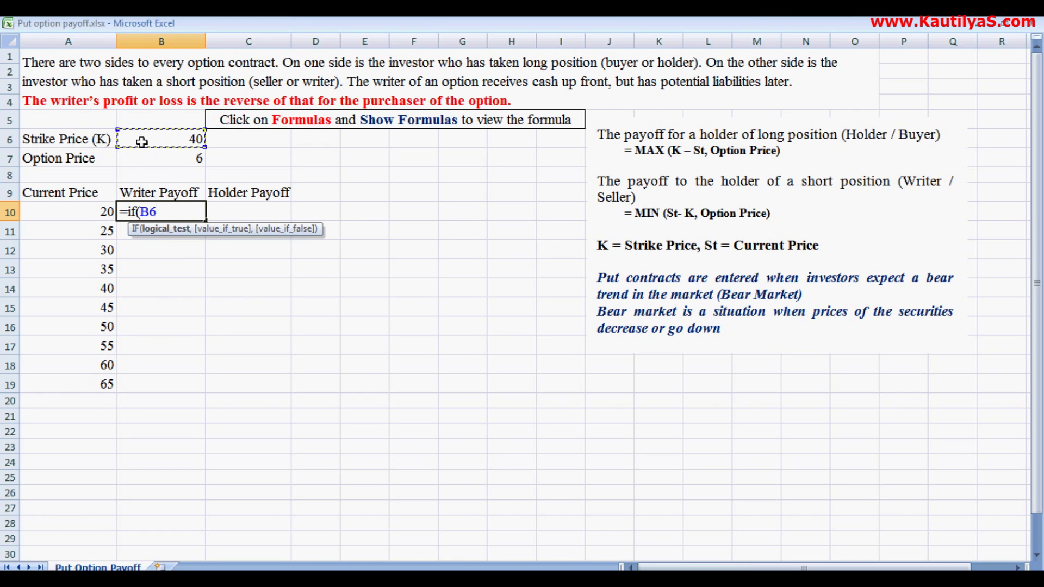
pyautogui.press('F4')
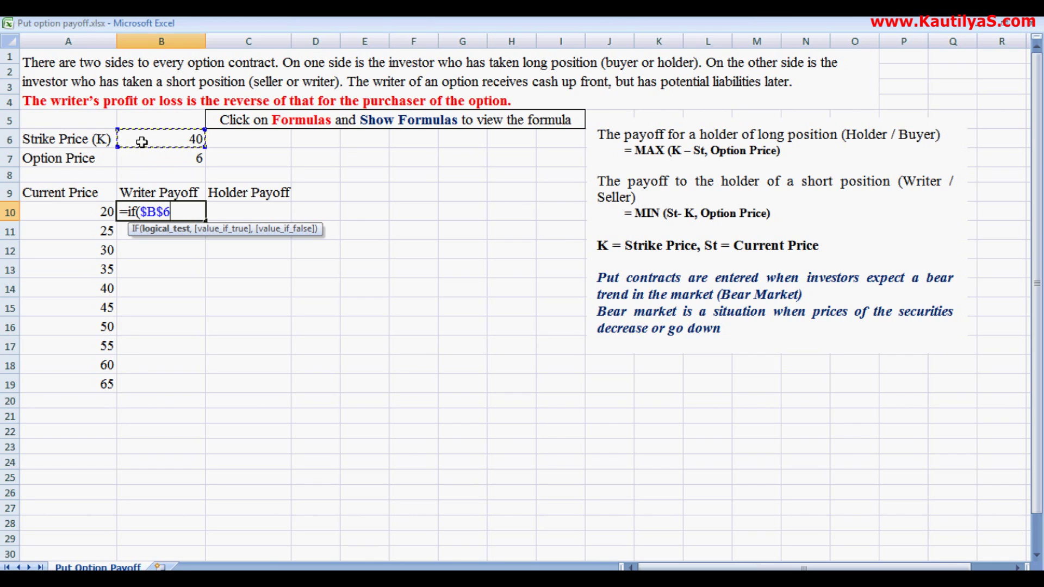
pyautogui.keyDown('shift'); pyautogui.click(142, 142); pyautogui.keyUp('shift')
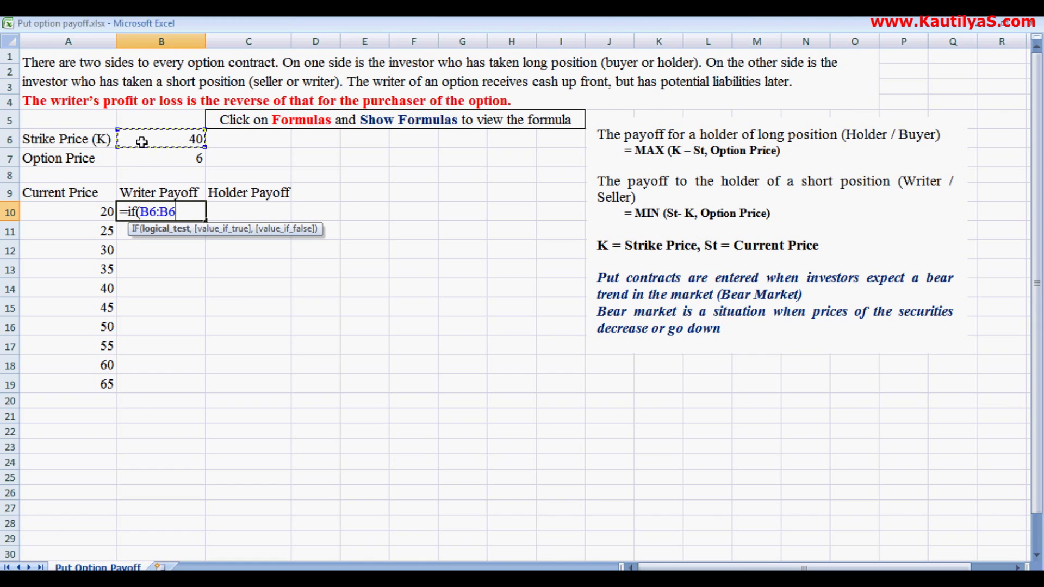
pyautogui.press('BackSpace')
pyautogui.press('BackSpace')
pyautogui.press('BackSpace')
pyautogui.press('F4')
pyautogui.write('>')
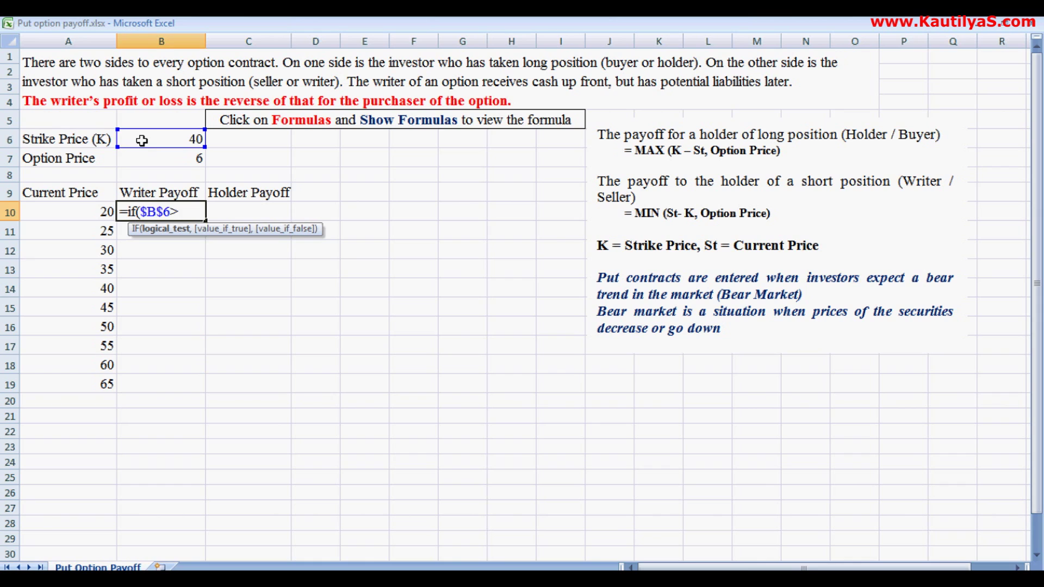
pyautogui.click(71, 212)
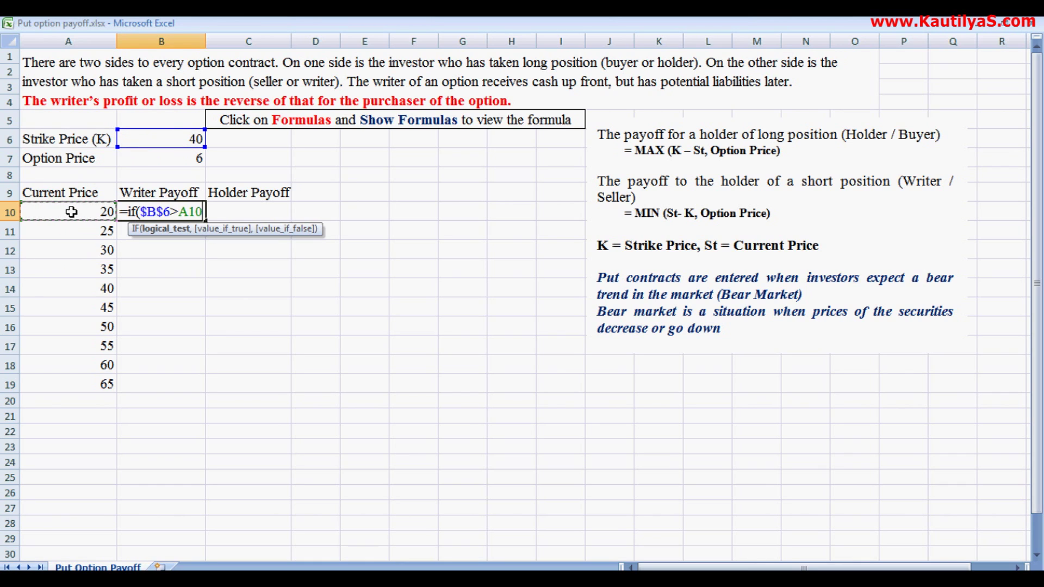
pyautogui.write(',')
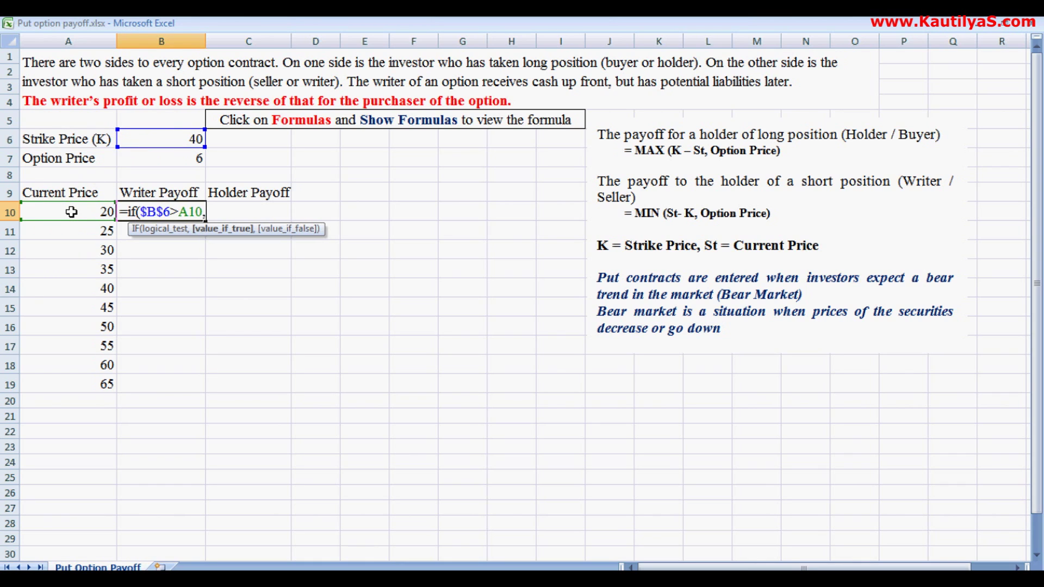
# Complete B10 as =IF($B$6>A10,$B$6-A10,-$B$7), which returns 20.
pyautogui.click(160, 136)
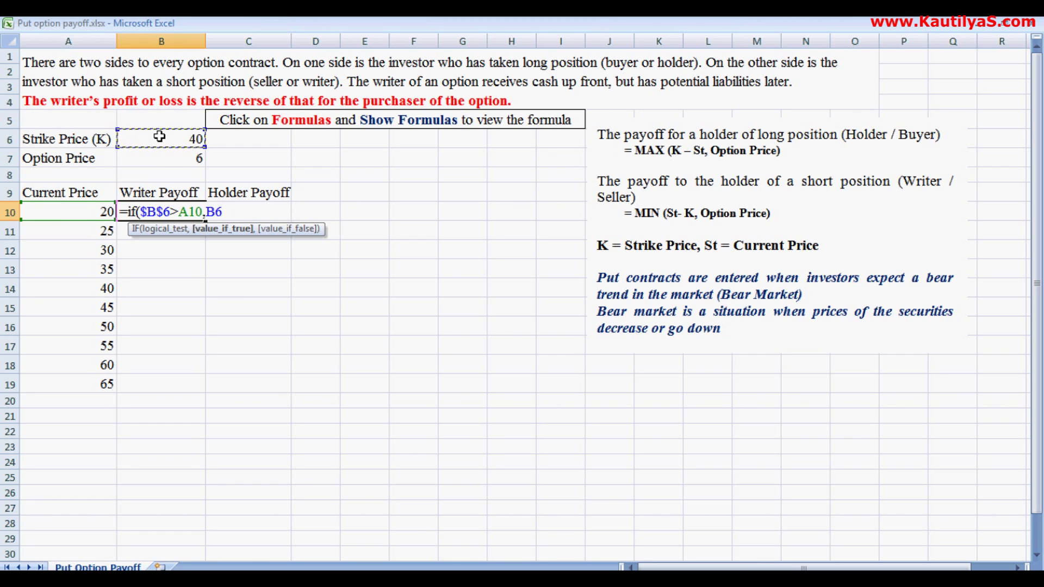
pyautogui.press('F4')
pyautogui.write('-')
pyautogui.click(86, 213)
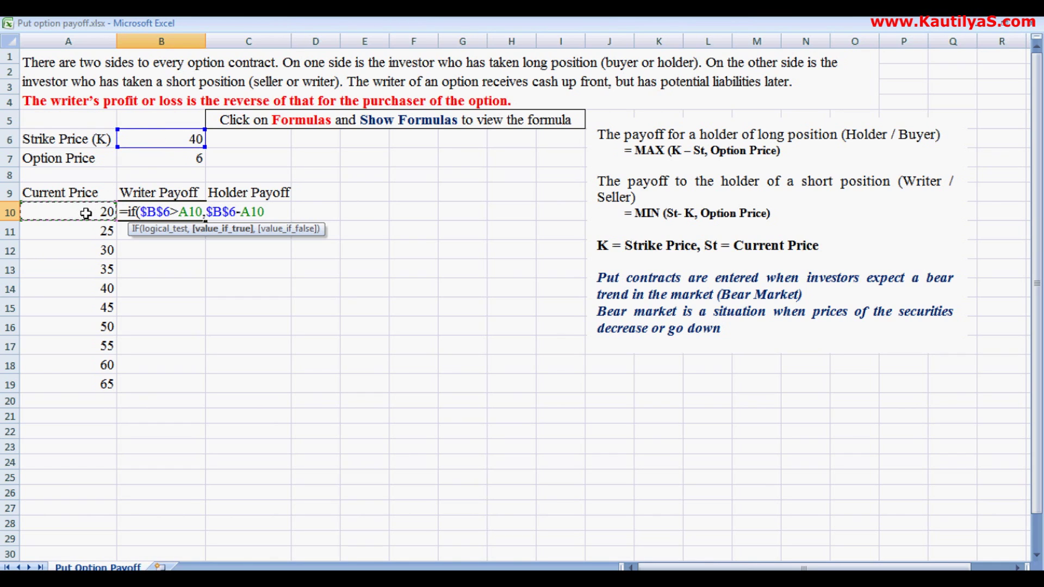
pyautogui.write(',')
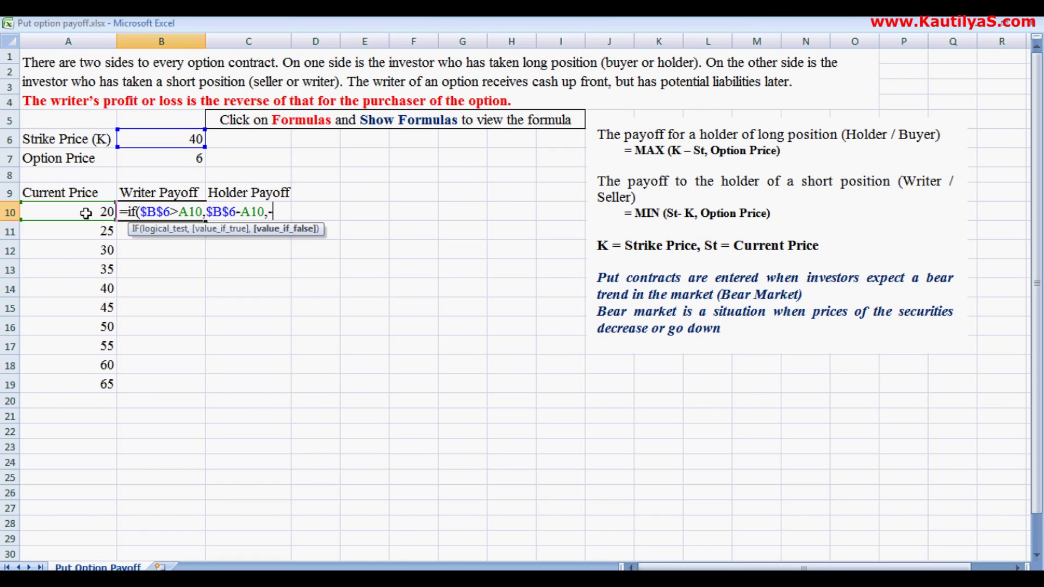
pyautogui.write('-')
pyautogui.click(132, 158)
pyautogui.press('F4')
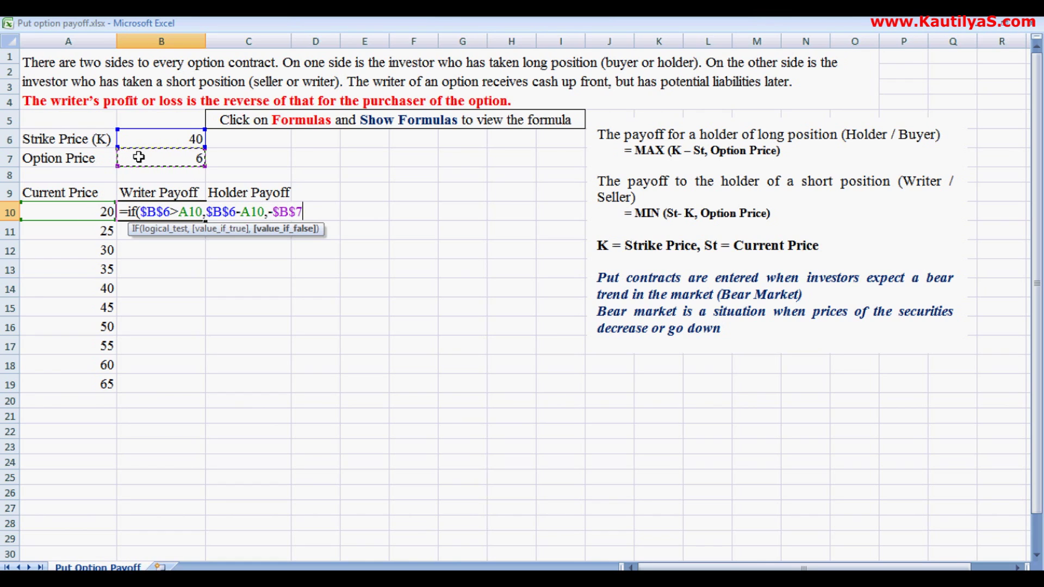
pyautogui.write(')')
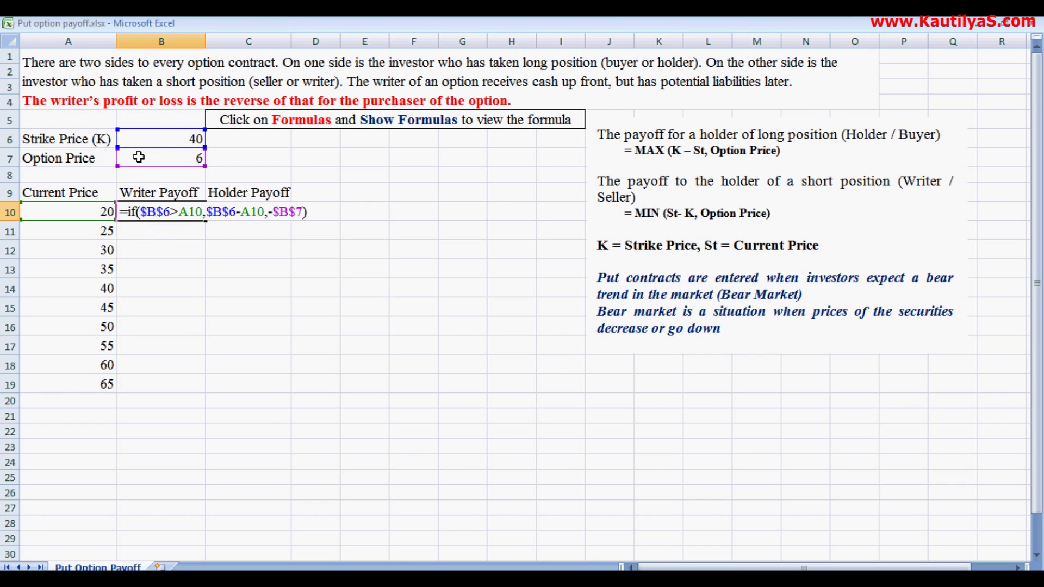
pyautogui.press('Return')
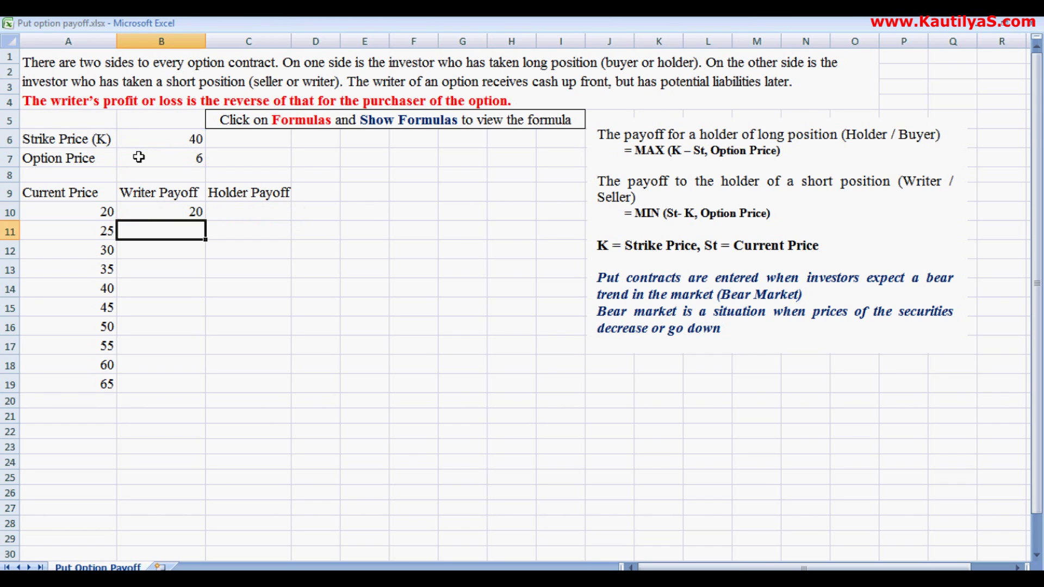
pyautogui.click(165, 211)
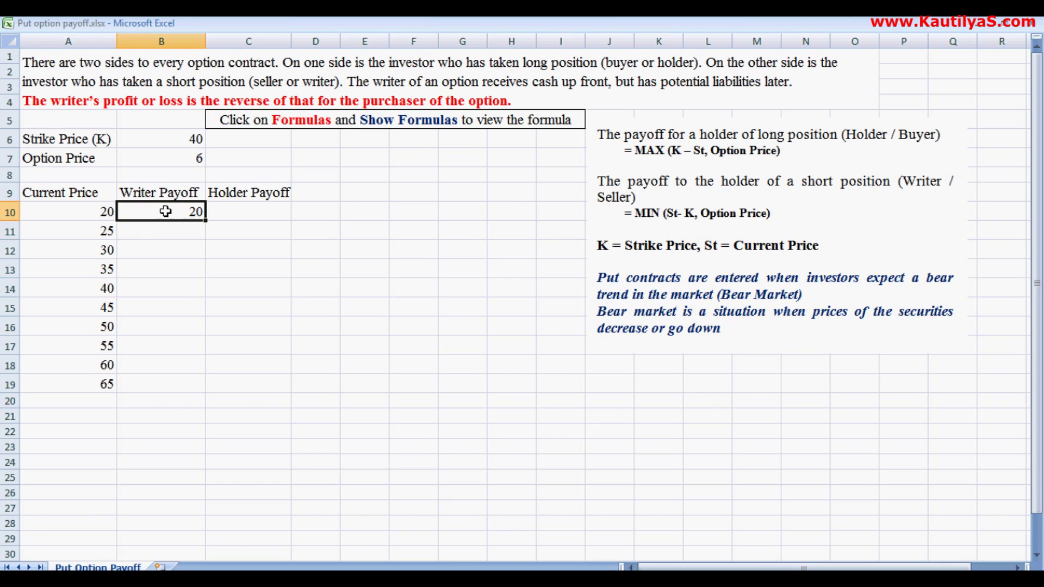
# Bold the strike price 40 in B6 and reselect the formula cell B10.
pyautogui.click(97, 288)
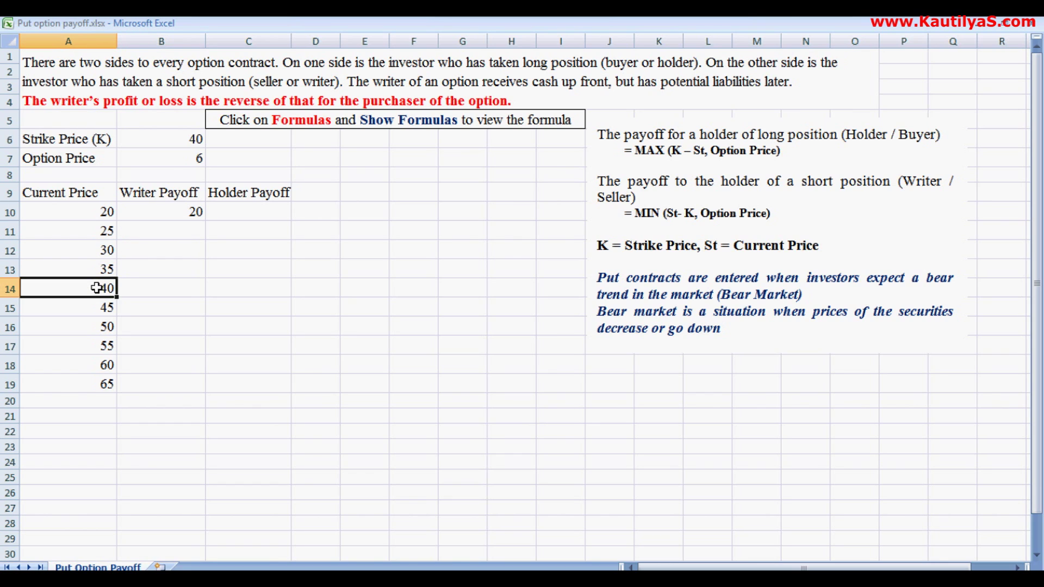
pyautogui.click(170, 139)
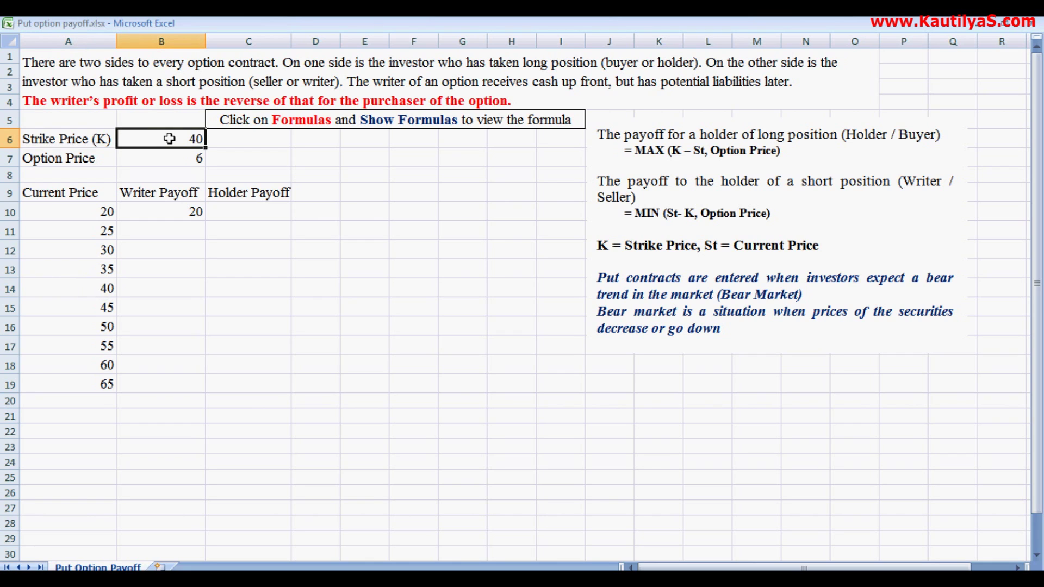
pyautogui.hotkey('ctrl', 'b')
pyautogui.click(91, 209)
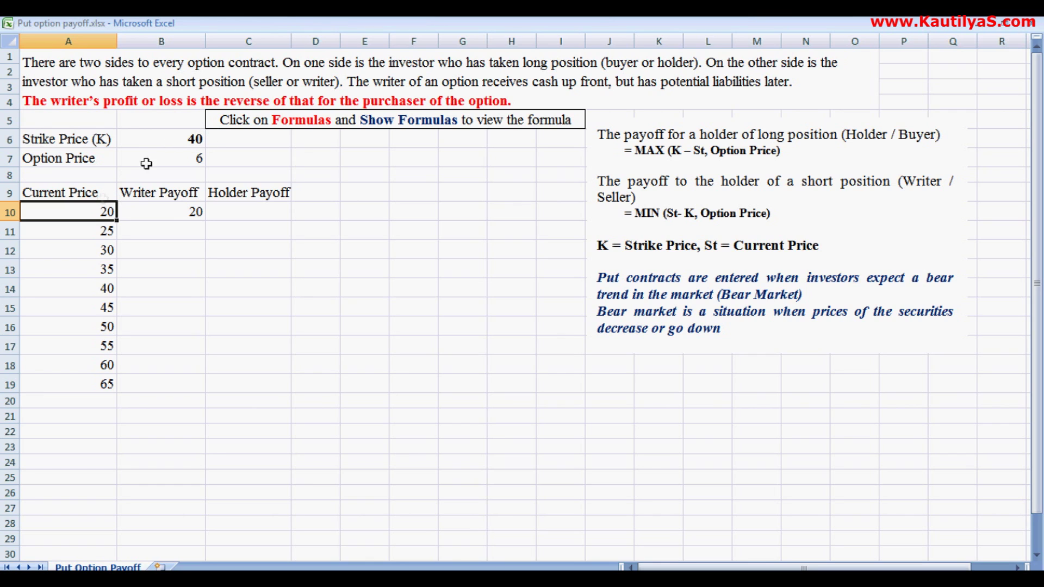
pyautogui.click(179, 213)
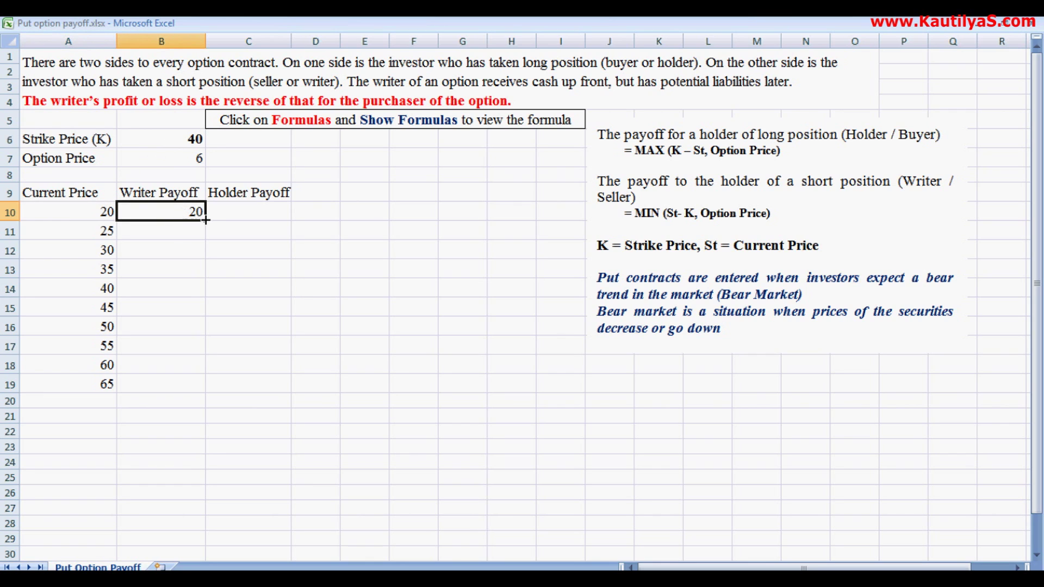
# Fill the Writer Payoff formula down to B19 and check results like -6 at price 40.
pyautogui.moveTo(205, 220); pyautogui.dragTo(209, 393)
pyautogui.click(164, 234)
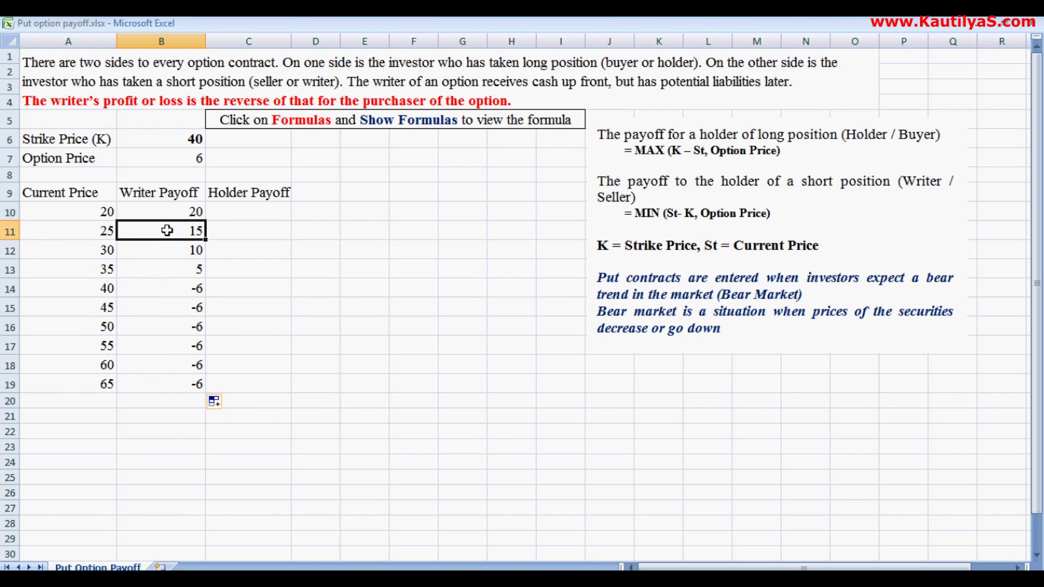
pyautogui.click(69, 231)
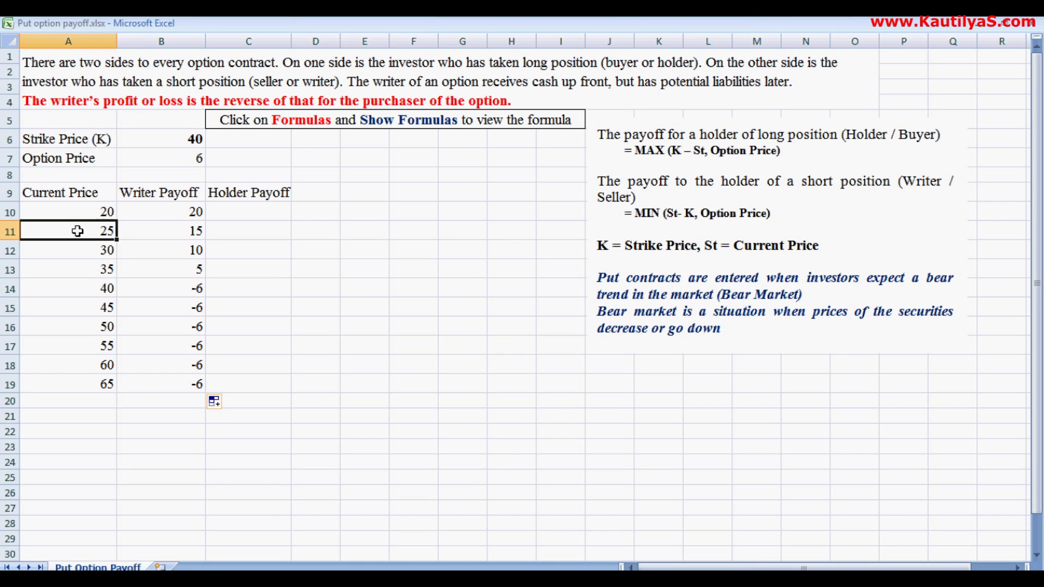
pyautogui.click(160, 140)
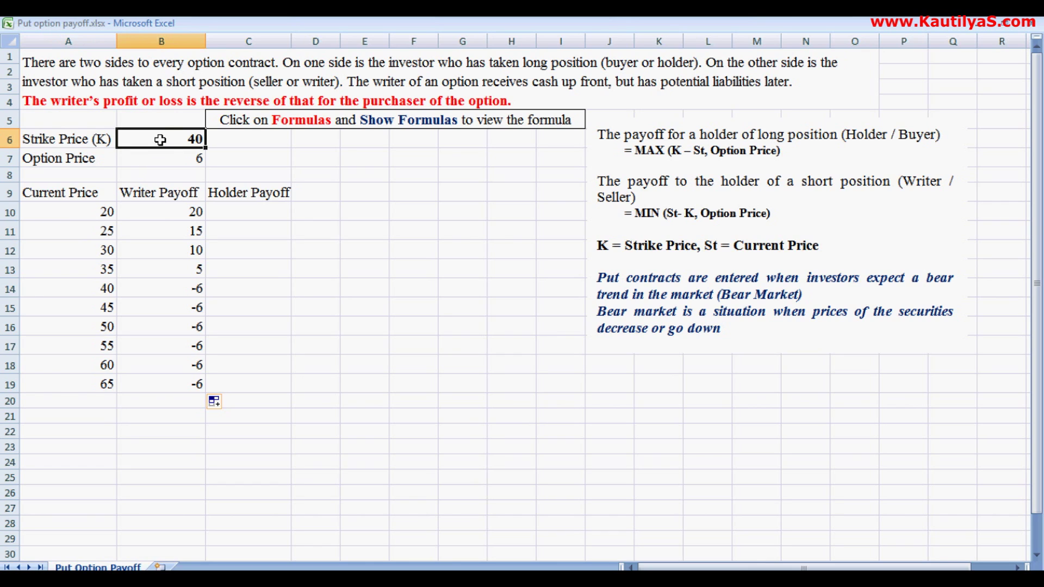
pyautogui.click(146, 287)
pyautogui.click(90, 288)
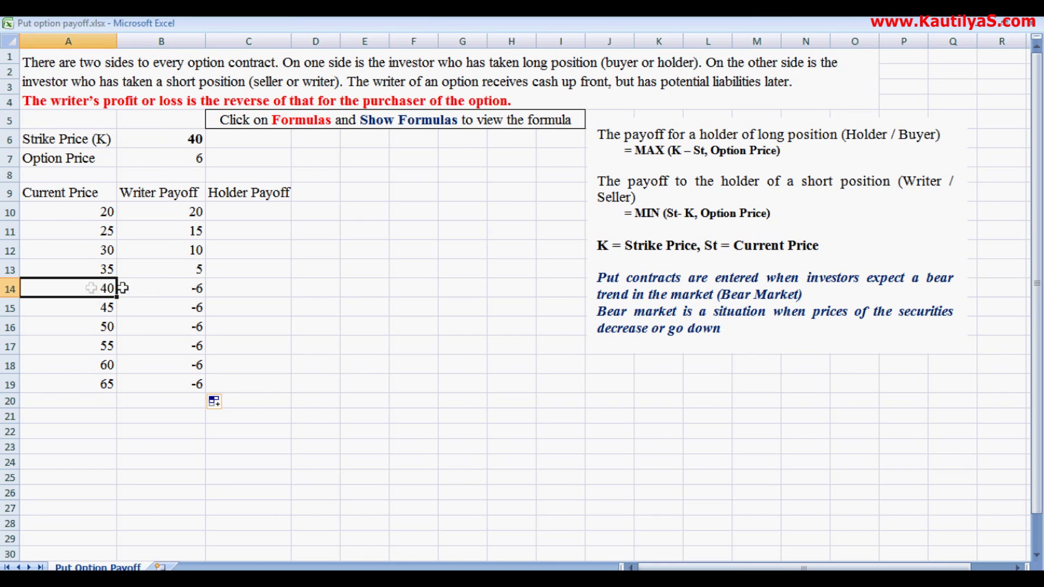
pyautogui.click(181, 288)
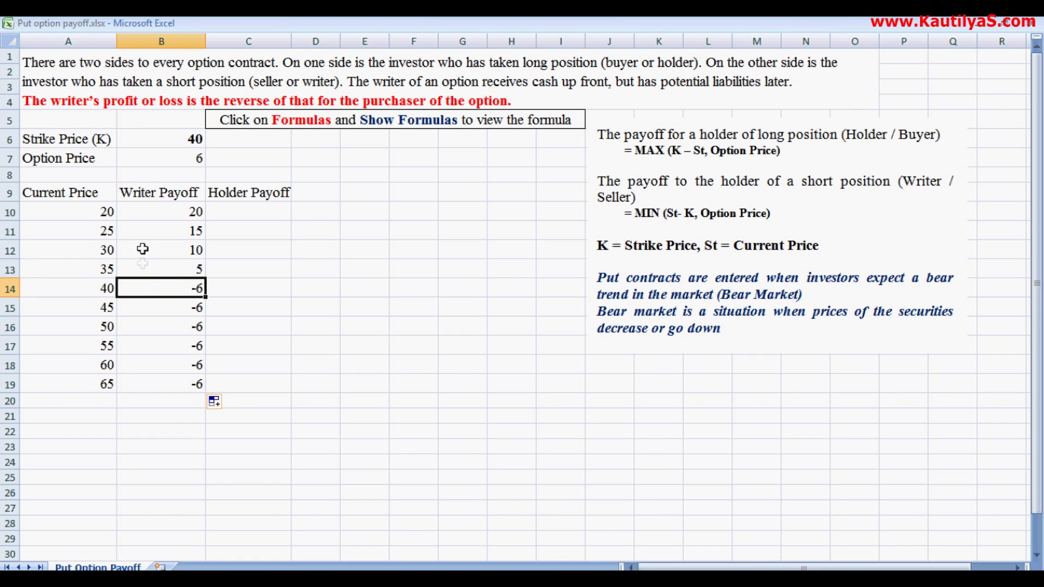
pyautogui.click(135, 193)
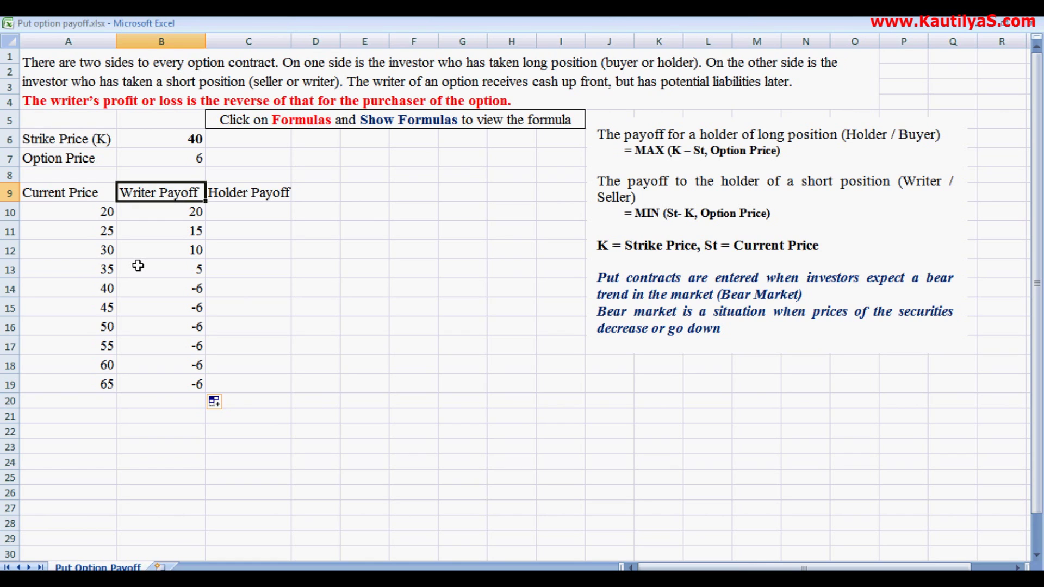
pyautogui.click(145, 288)
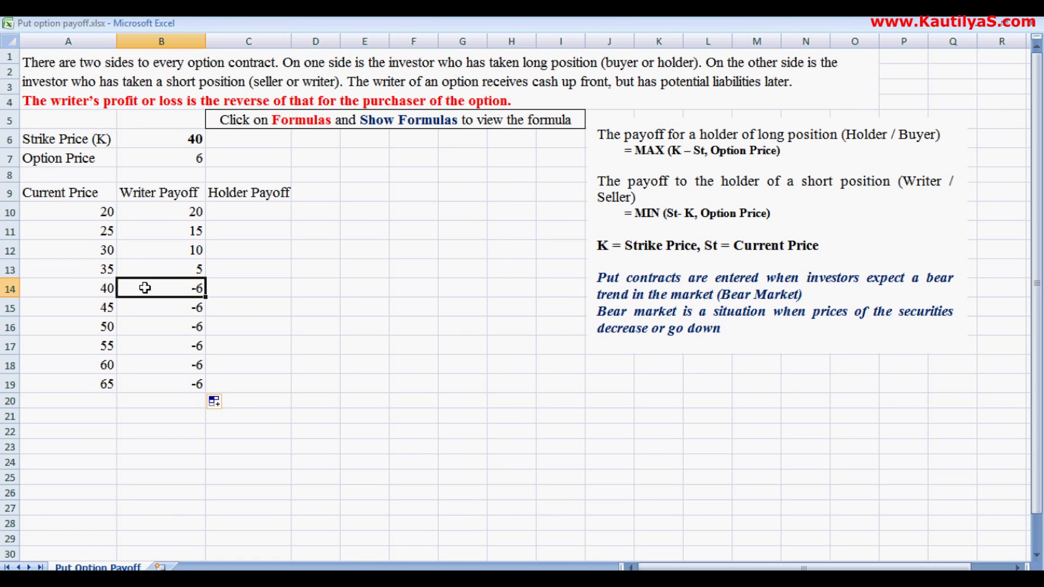
pyautogui.click(158, 159)
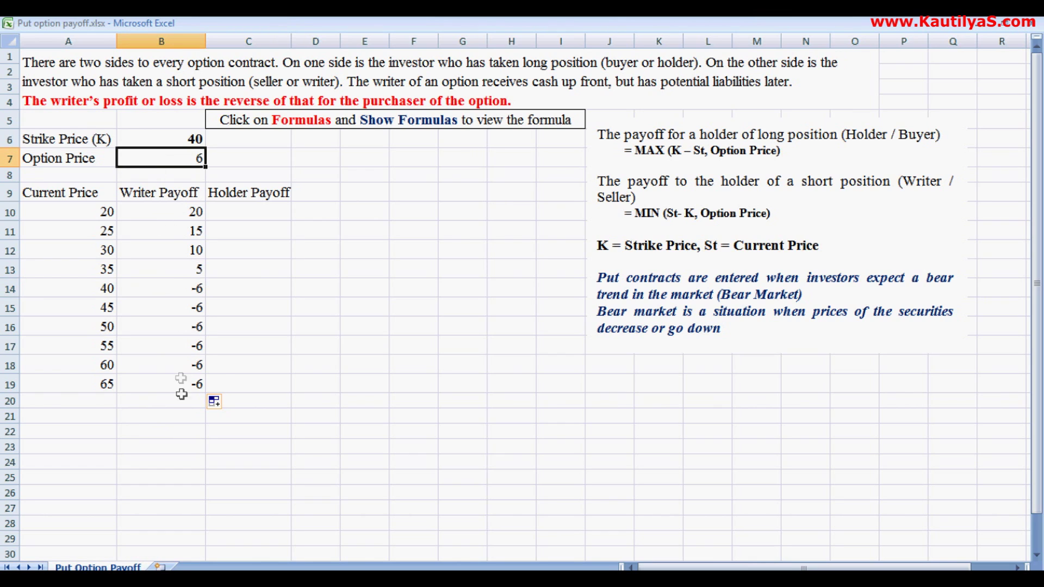
pyautogui.click(241, 210)
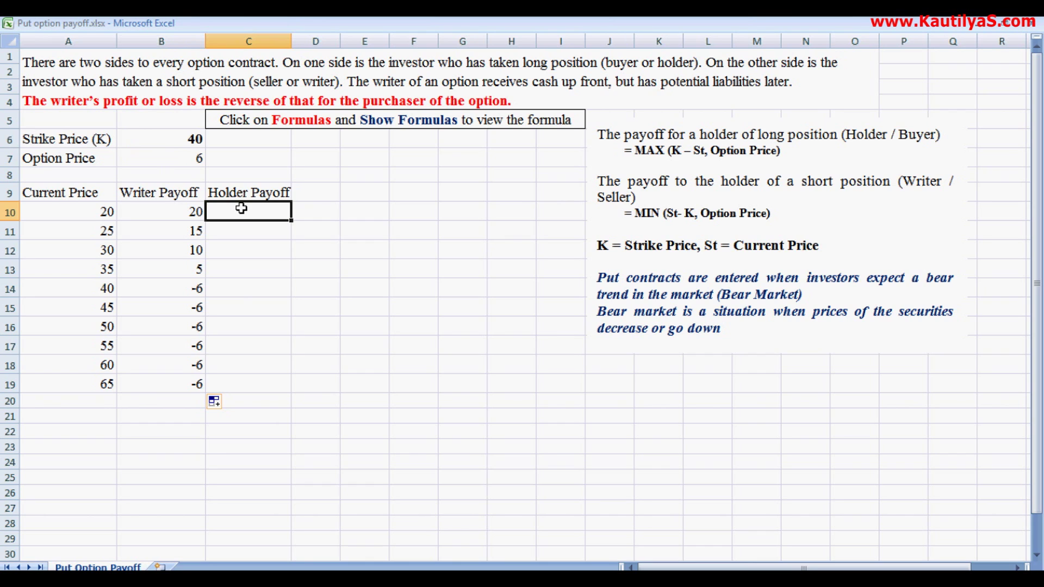
# Enter =IF($B$6>A10,A10-$B$6,B7) in C10 for the first Holder Payoff, giving -20.
pyautogui.write('=if')
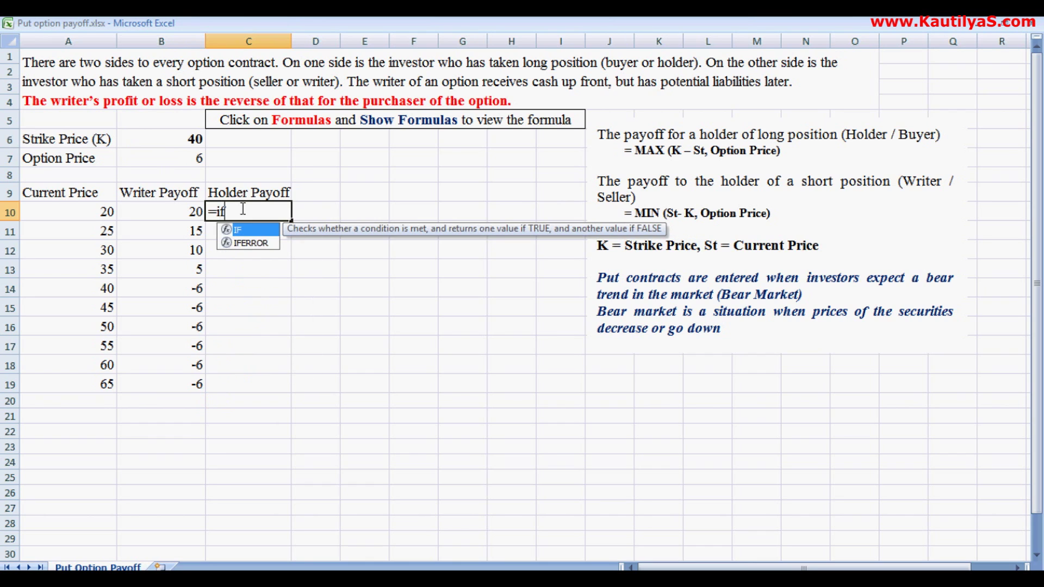
pyautogui.write('(')
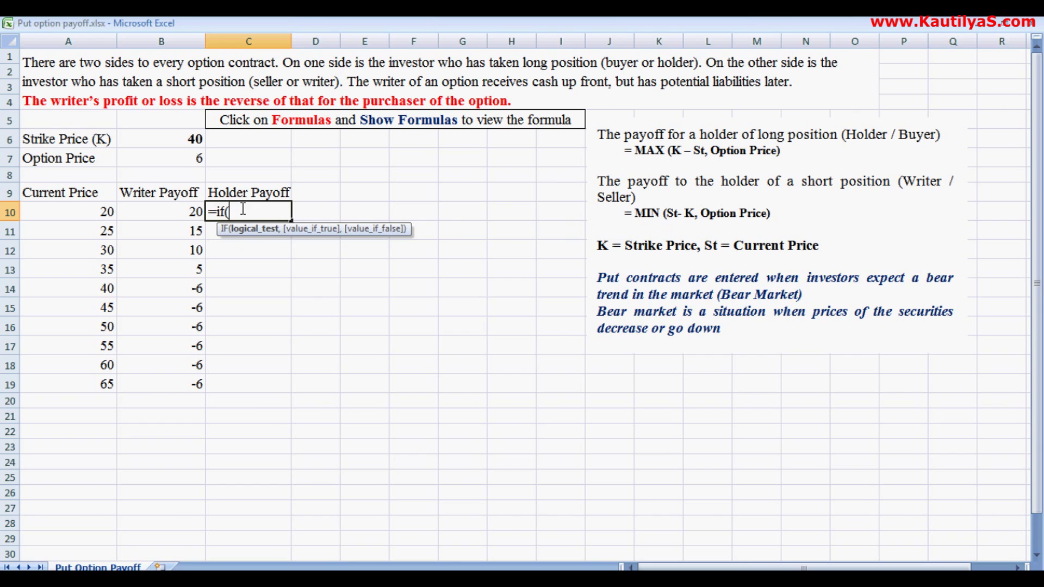
pyautogui.click(163, 135)
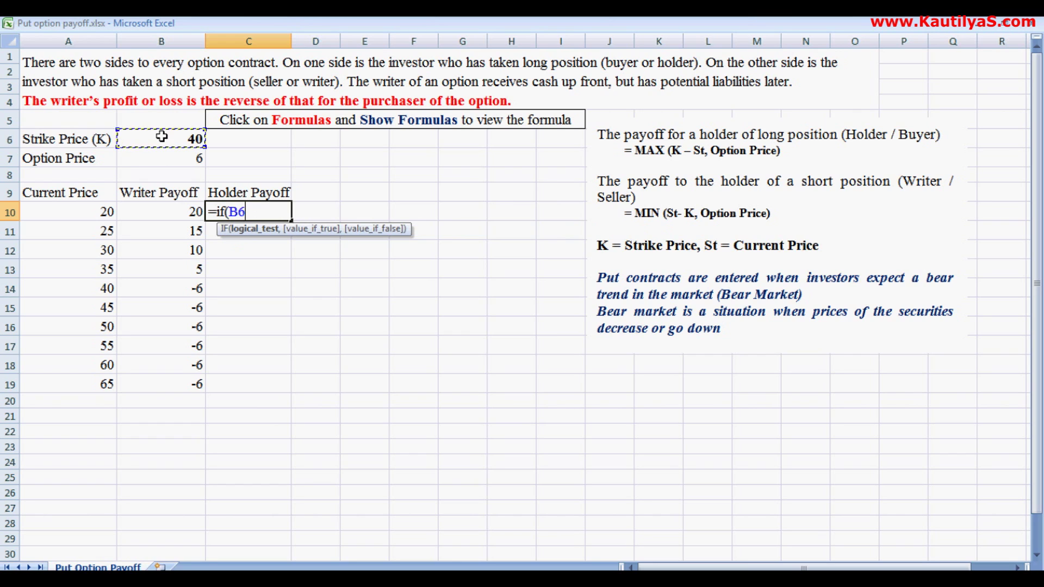
pyautogui.press('F4')
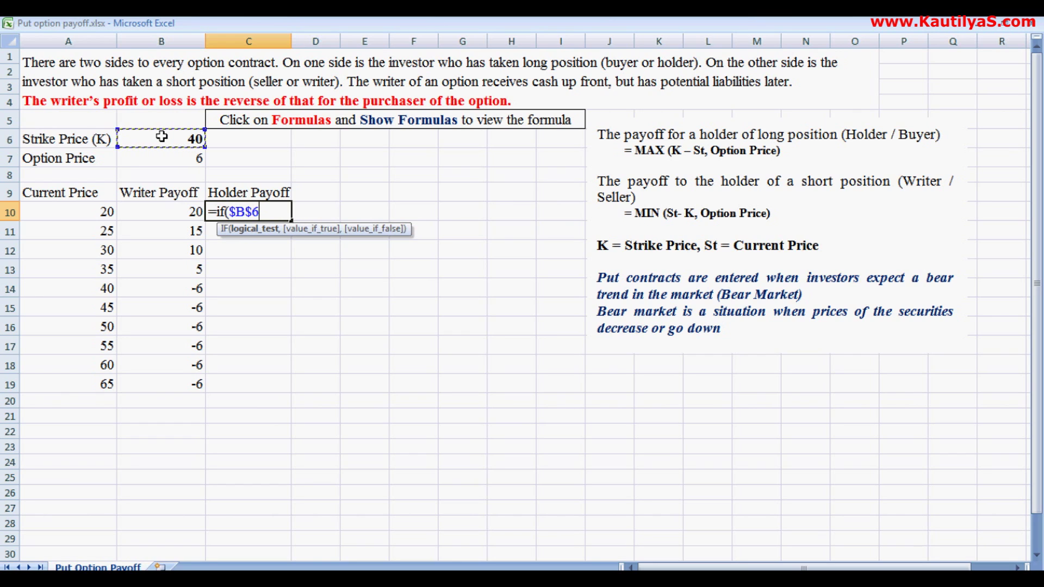
pyautogui.write('>')
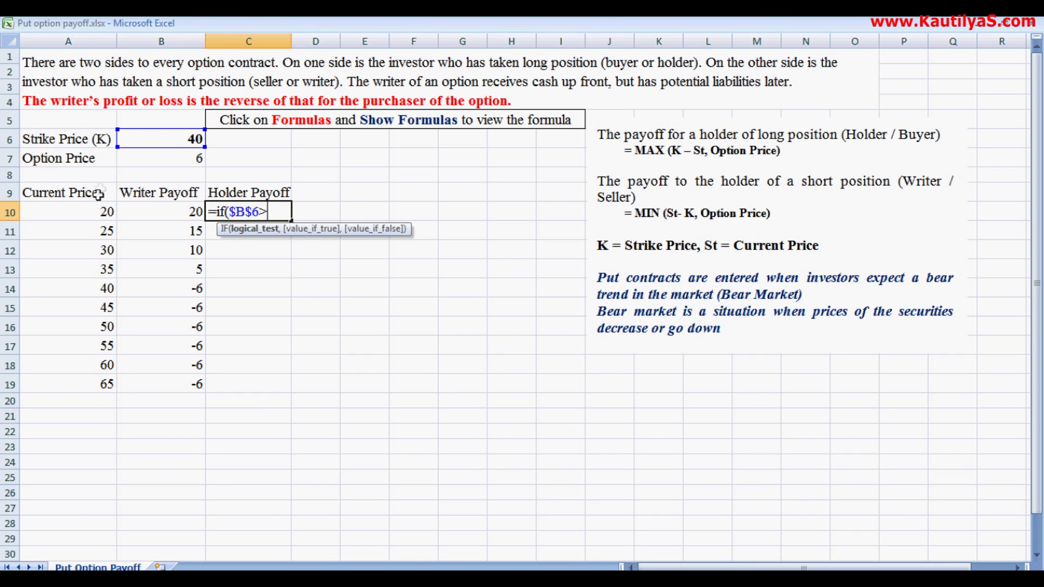
pyautogui.click(81, 212)
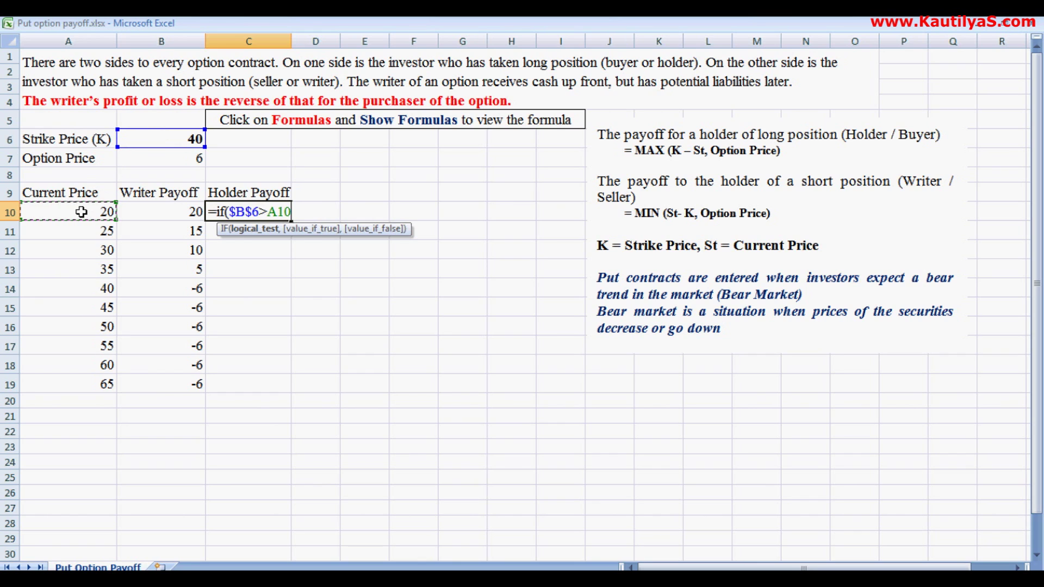
pyautogui.write(',')
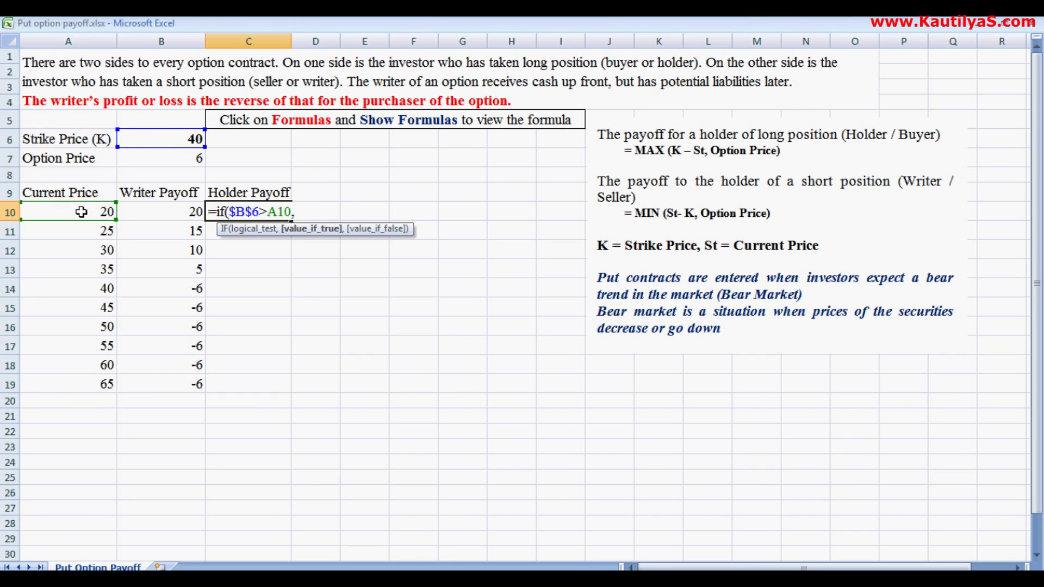
pyautogui.click(82, 212)
pyautogui.write('-')
pyautogui.click(147, 138)
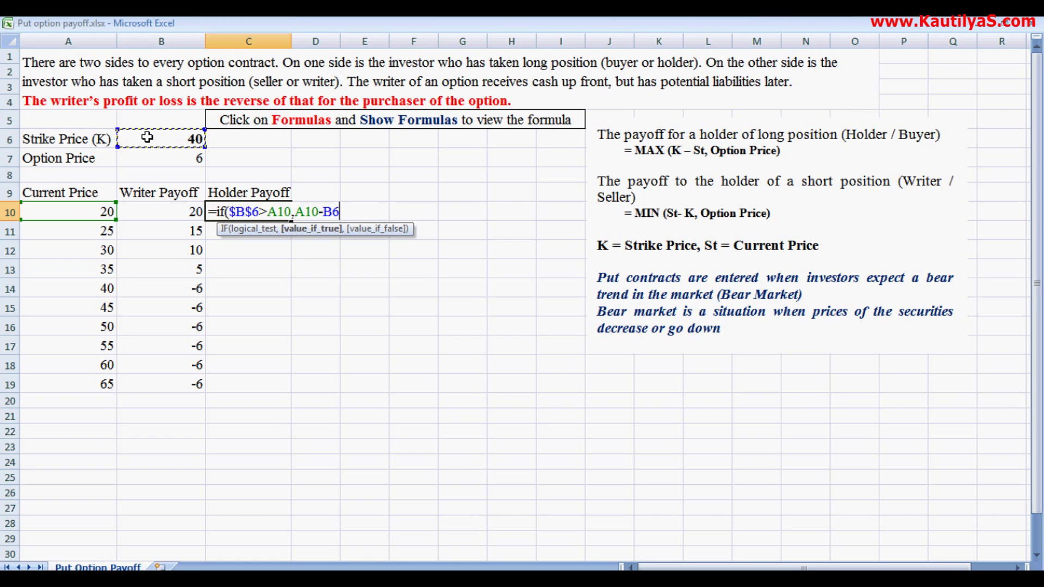
pyautogui.press('F4')
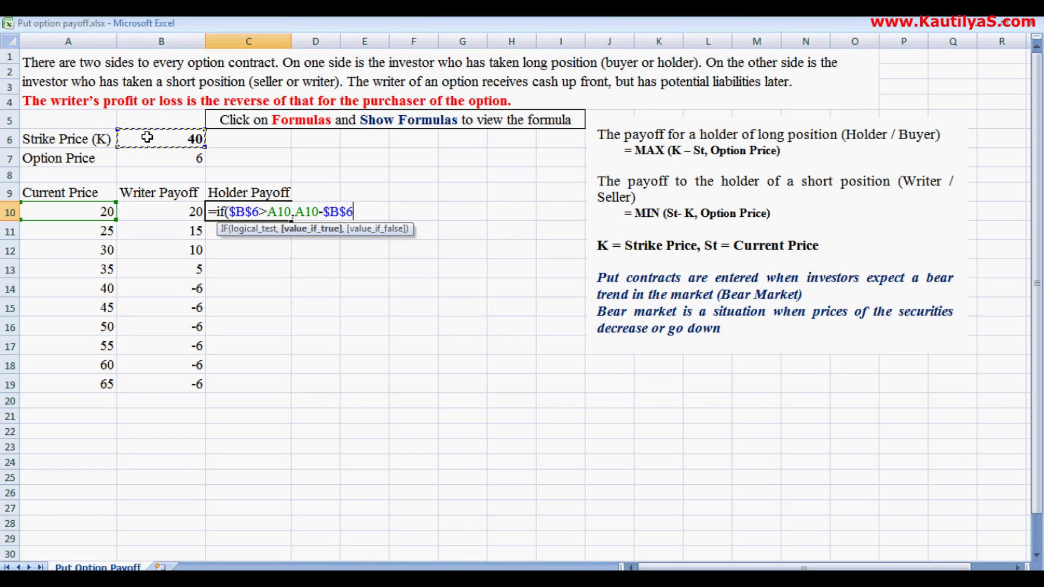
pyautogui.write(',')
pyautogui.click(153, 158)
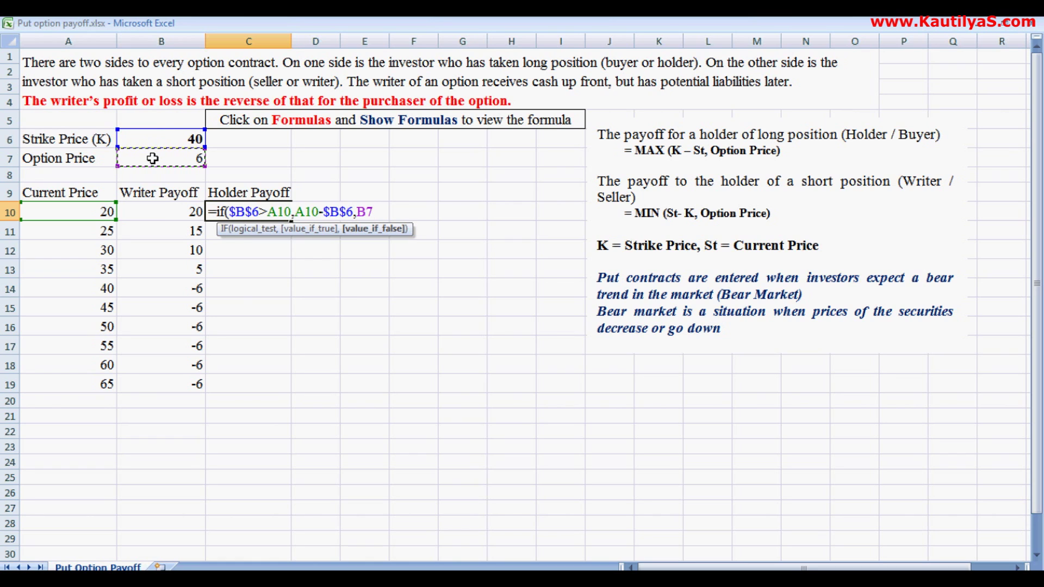
pyautogui.write(')')
pyautogui.press('Return')
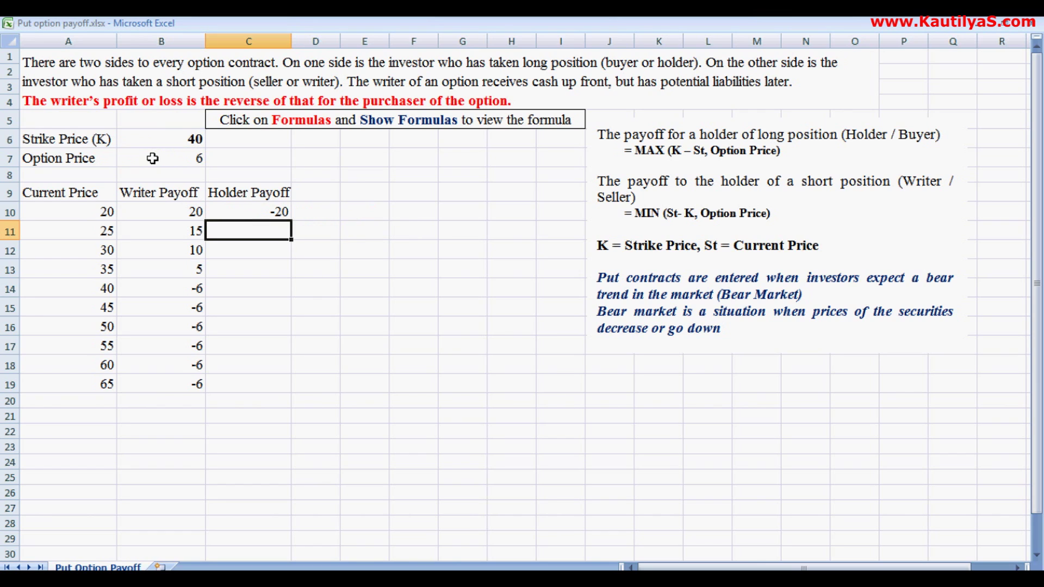
# Copy the Holder Payoff formula down to C19 and select the Writer Payoff range B9:B19.
pyautogui.click(277, 210)
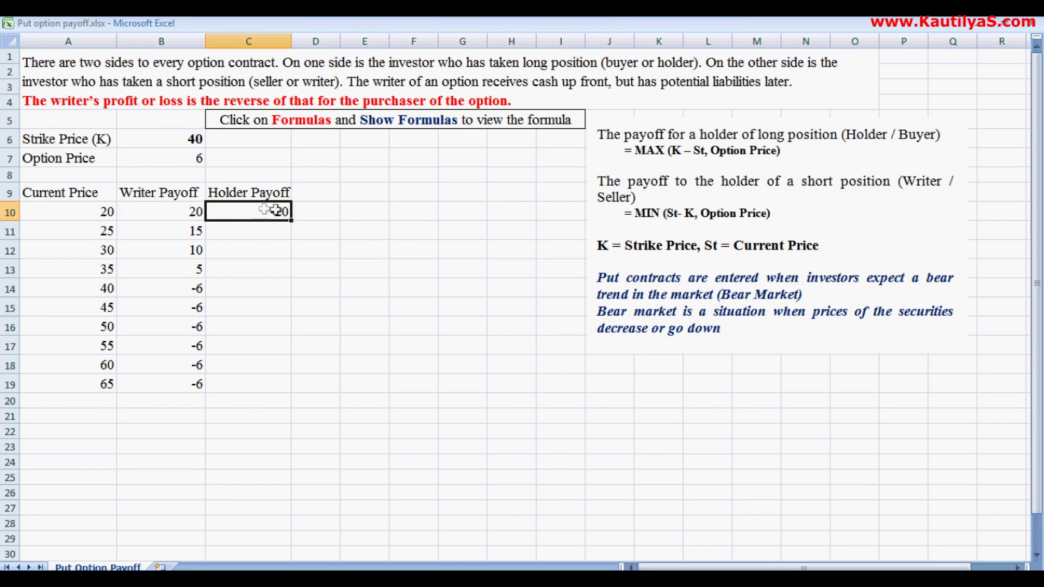
pyautogui.moveTo(292, 219); pyautogui.dragTo(282, 391)
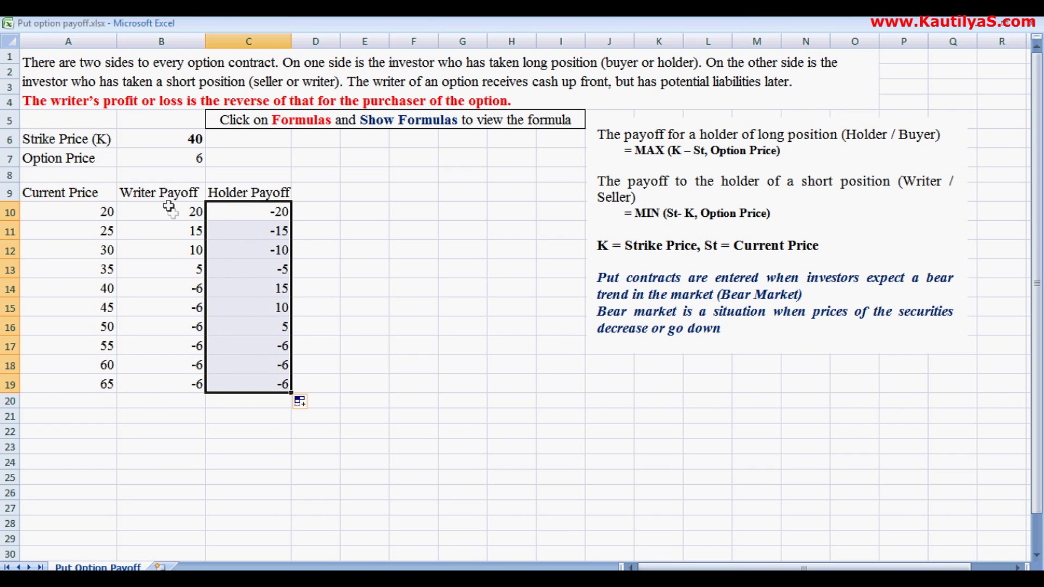
pyautogui.moveTo(165, 196); pyautogui.dragTo(172, 385)
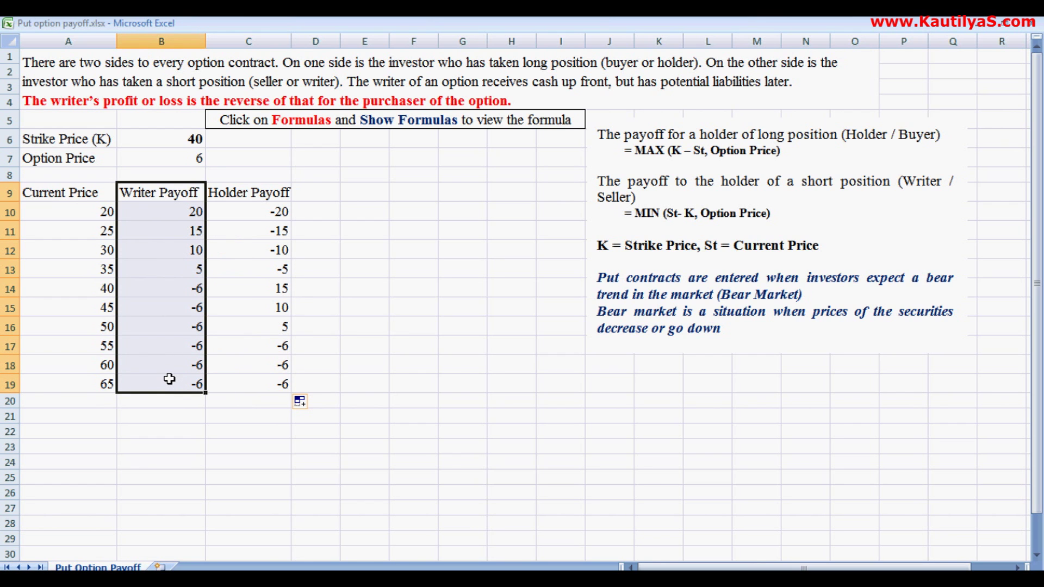
# Insert a Line with Markers chart of Writer Payoff B9:B19, then select C9:C19.
pyautogui.press('Escape')
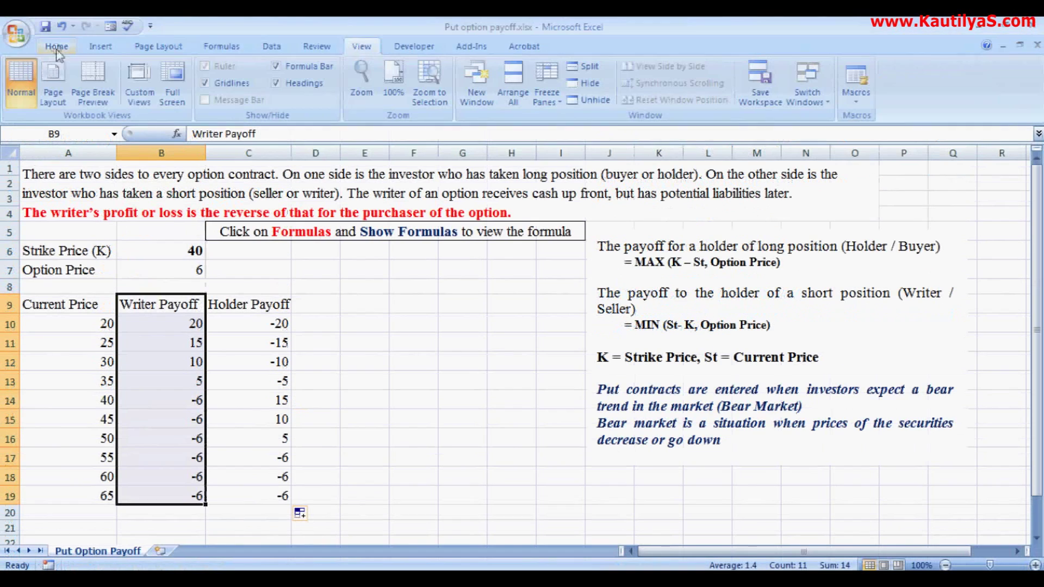
pyautogui.click(100, 46)
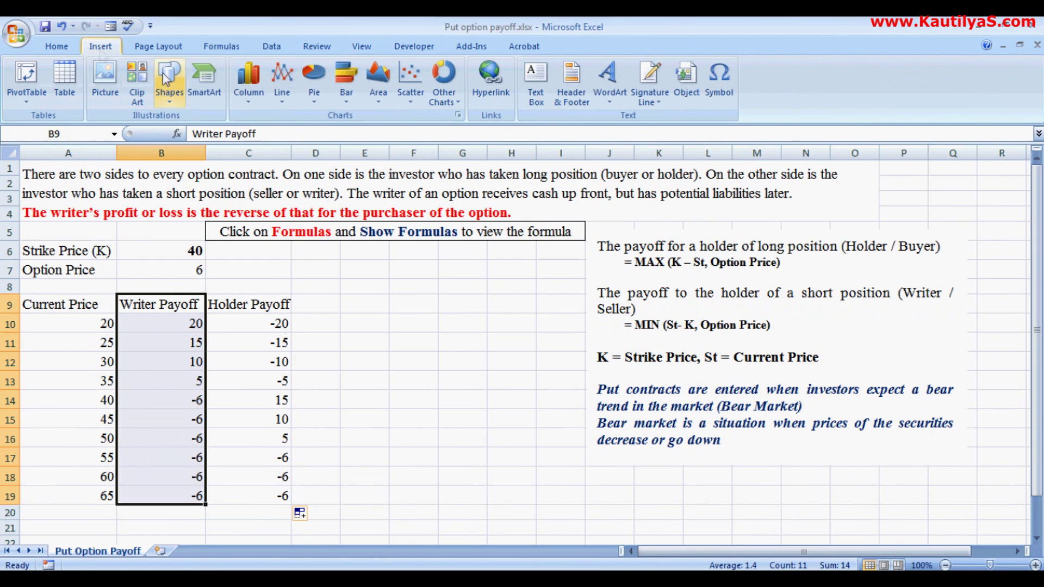
pyautogui.click(282, 76)
pyautogui.click(290, 190)
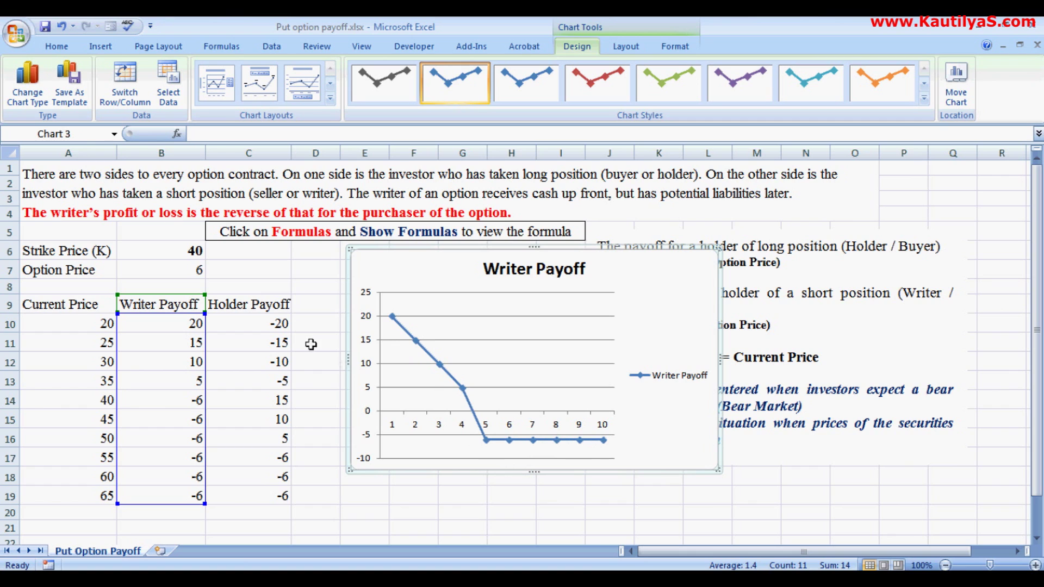
pyautogui.moveTo(264, 309); pyautogui.dragTo(266, 491)
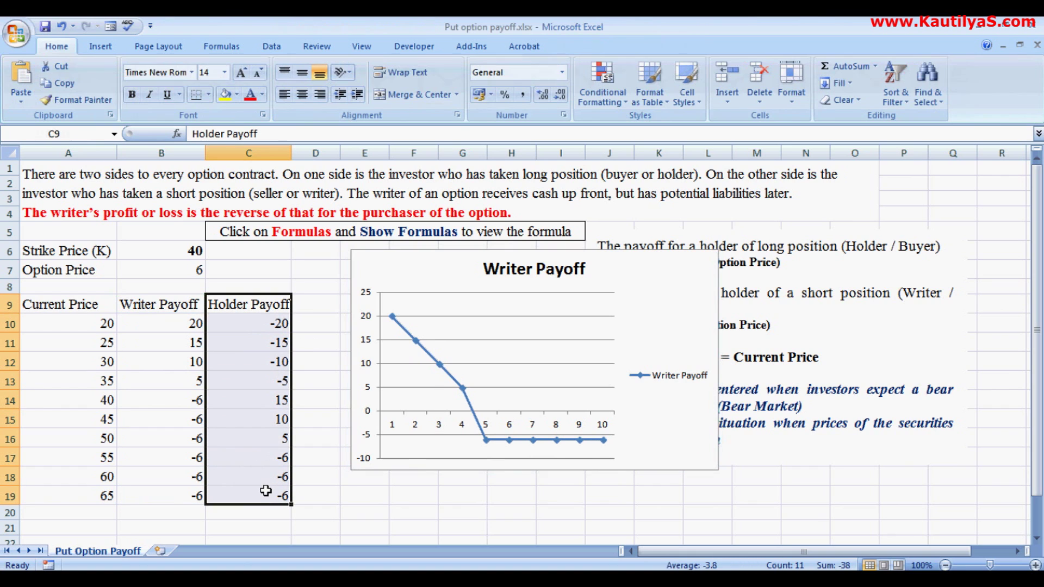
# Insert a Line with Markers chart of the Holder Payoff values.
pyautogui.click(99, 48)
pyautogui.click(282, 85)
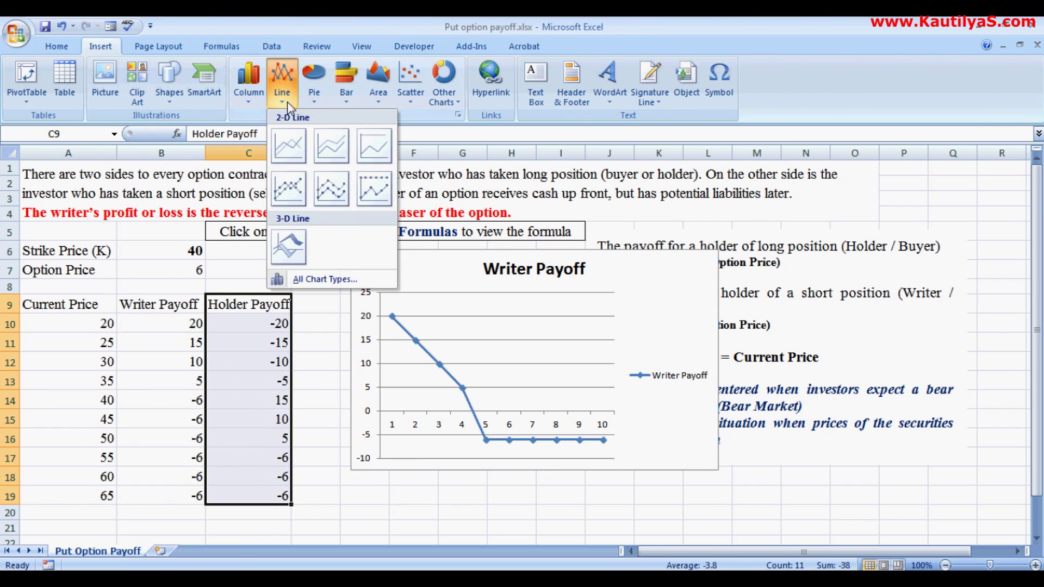
pyautogui.click(280, 186)
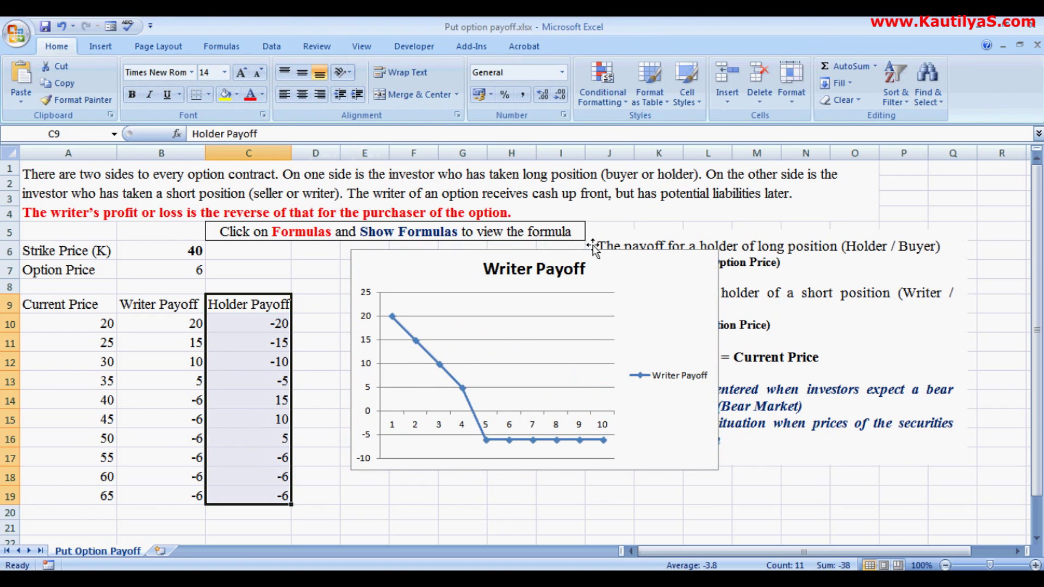
# Change C10's false result to $B$7 and refill column C so prices 40–65 show 6.
pyautogui.click(266, 321)
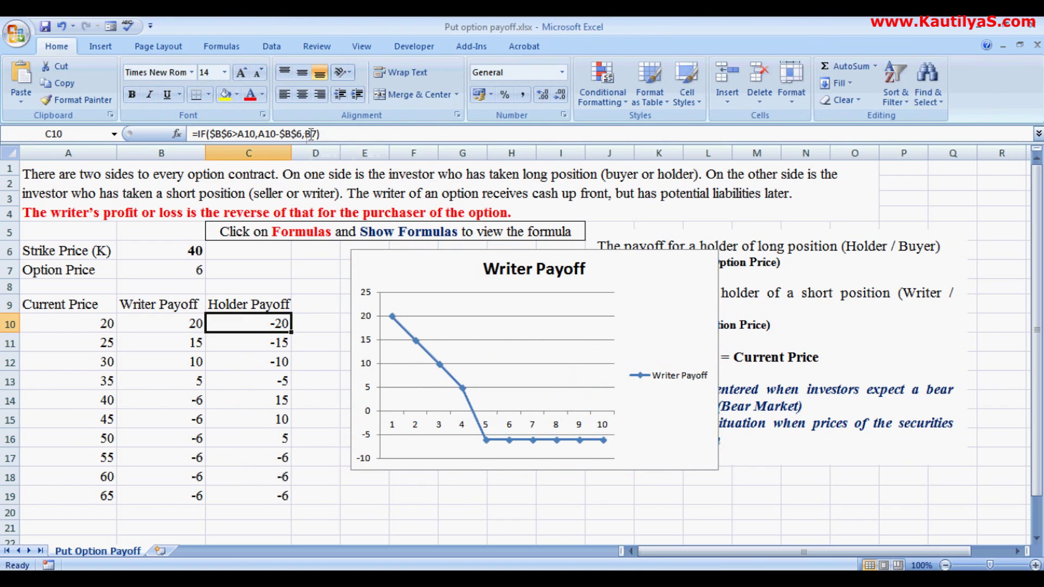
pyautogui.click(311, 134)
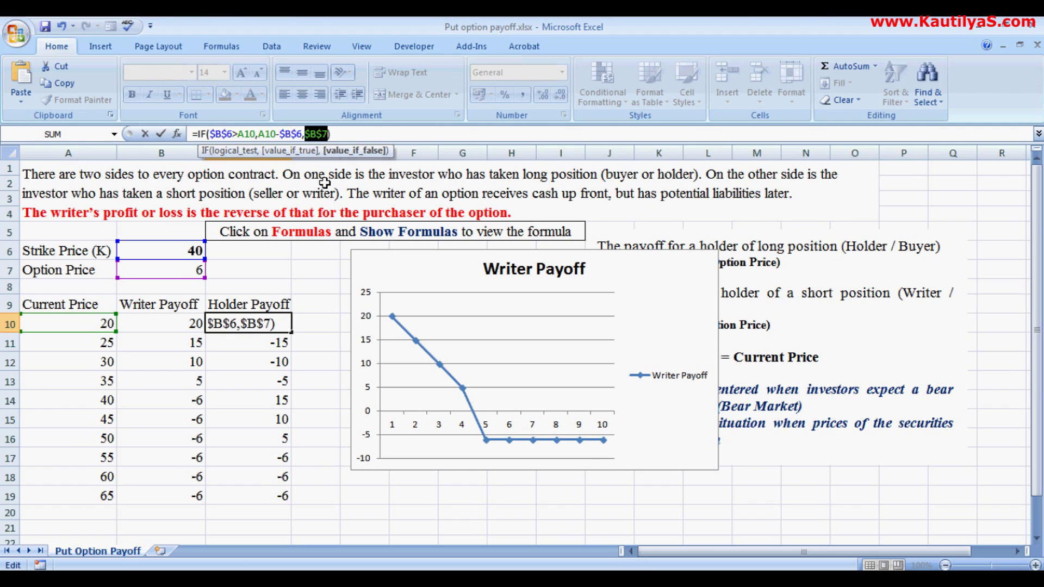
pyautogui.press('Return')
pyautogui.click(251, 323)
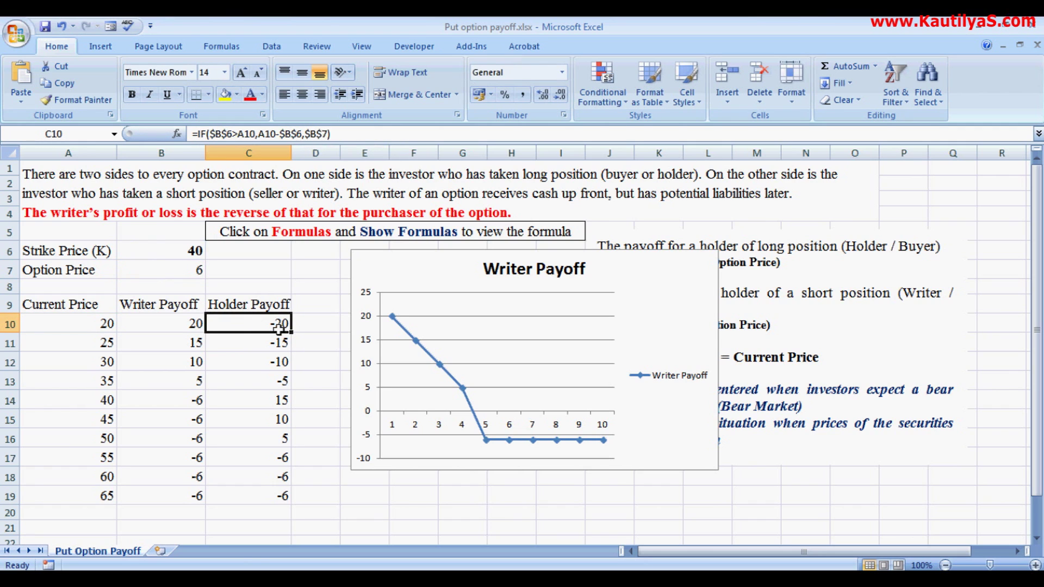
pyautogui.doubleClick(292, 333)
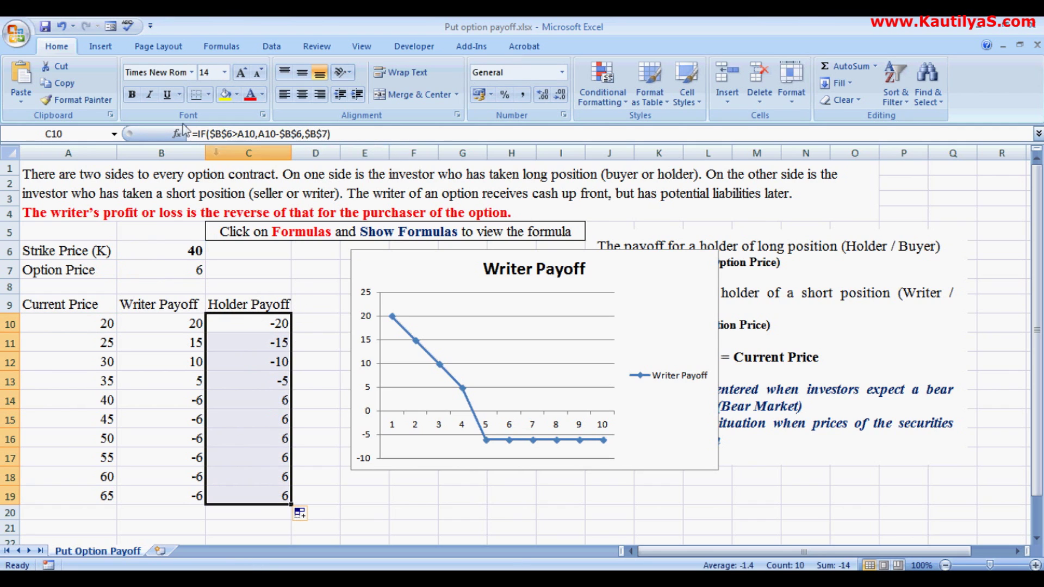
pyautogui.click(98, 48)
# Insert a Line with Markers Holder Payoff chart and drag it right of the Writer Payoff chart.
pyautogui.click(284, 107)
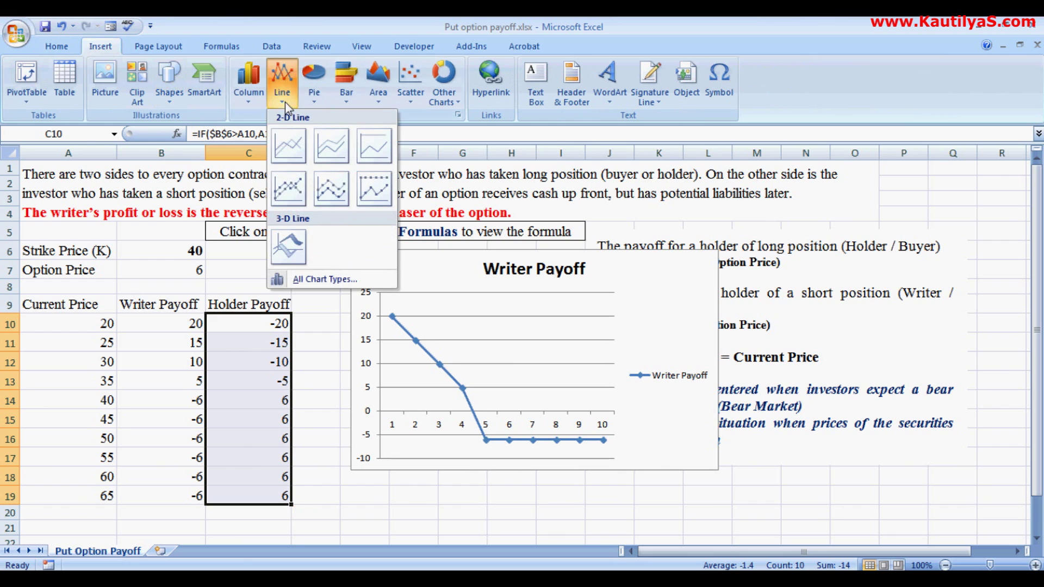
pyautogui.click(280, 191)
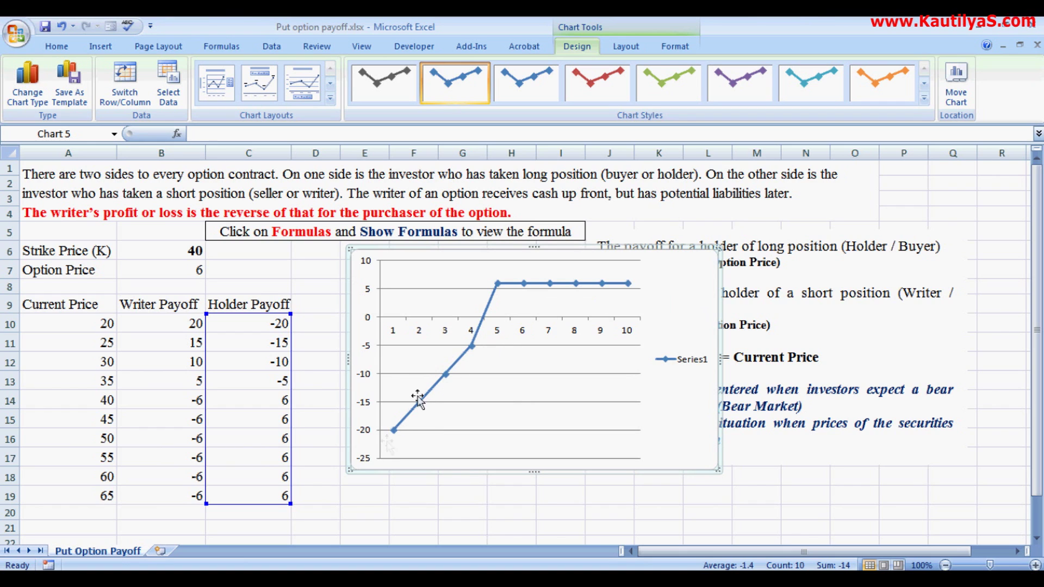
pyautogui.moveTo(474, 245); pyautogui.dragTo(726, 252)
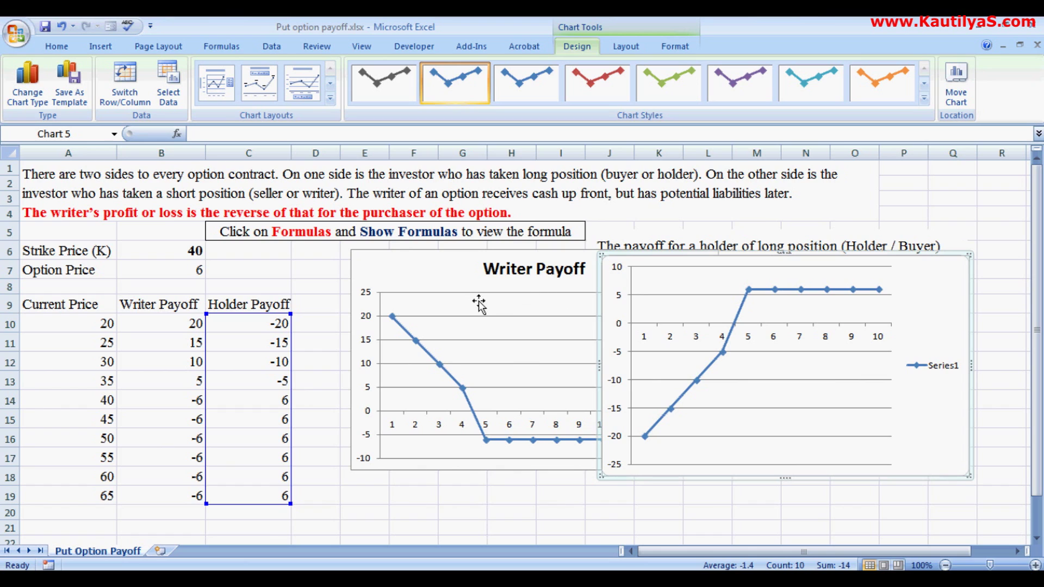